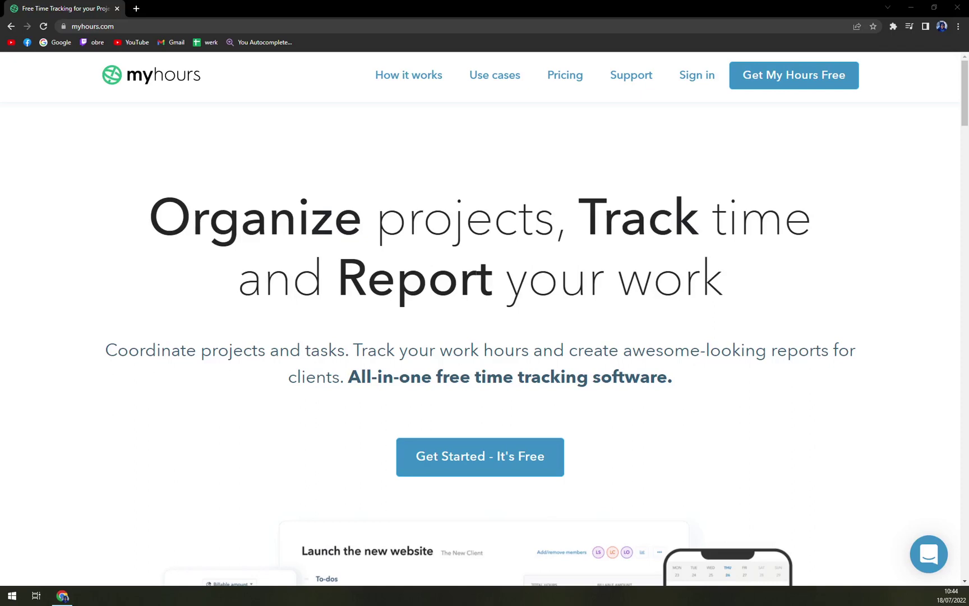
Scroll through the current My Hours web page
scroll(283, 374, down, 5)
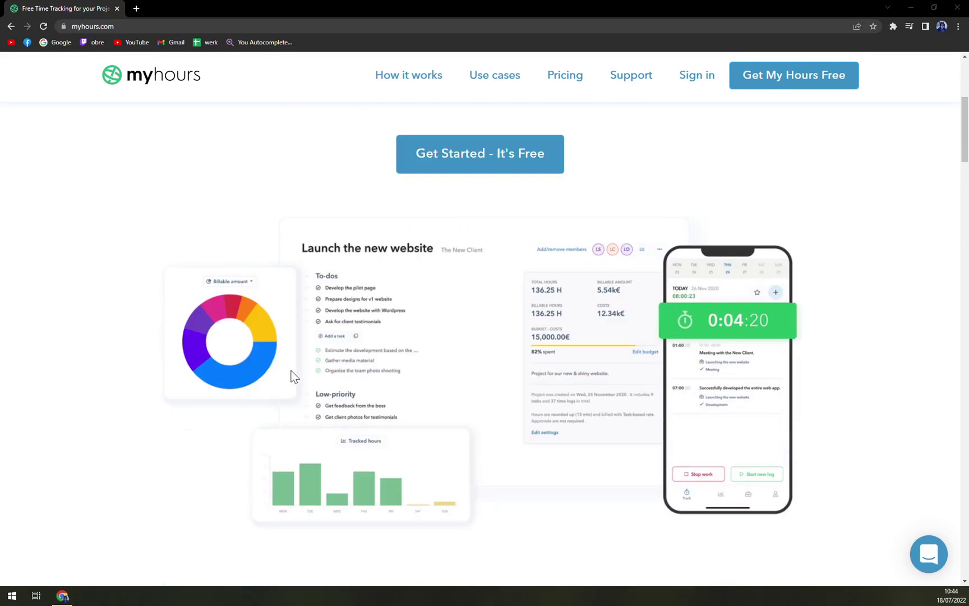
scroll(275, 376, up, 5)
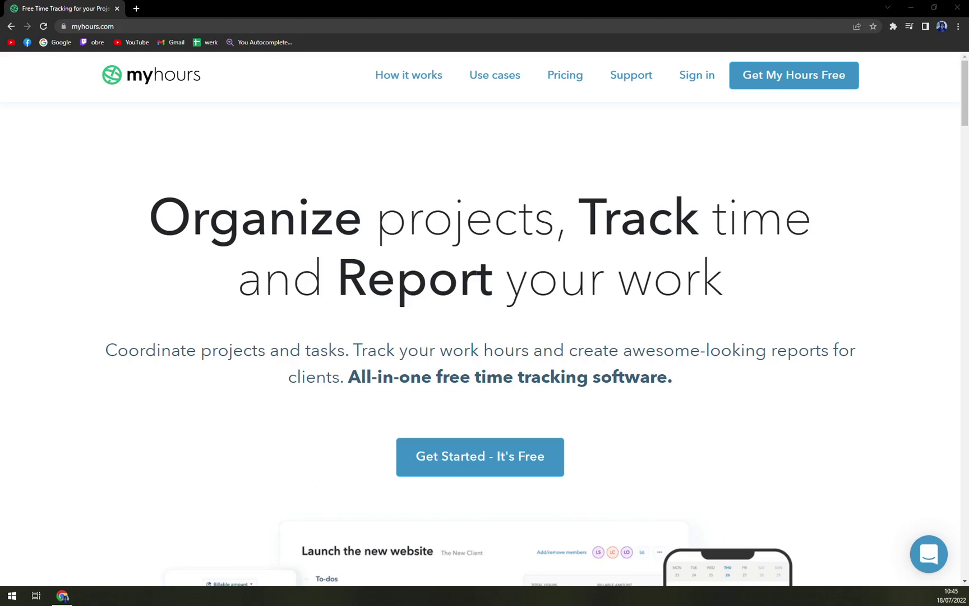
scroll(427, 404, down, 5)
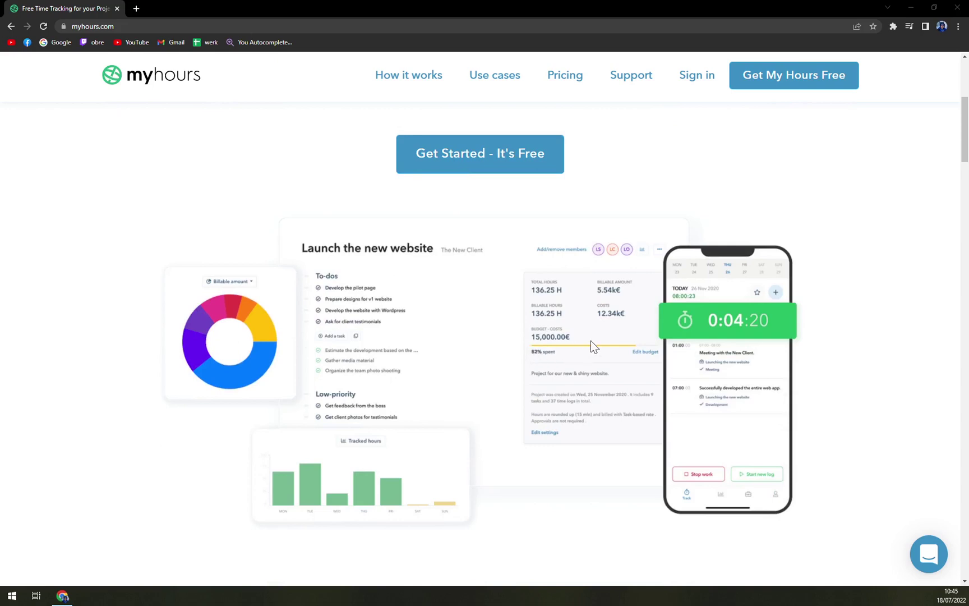
scroll(583, 350, down, 2)
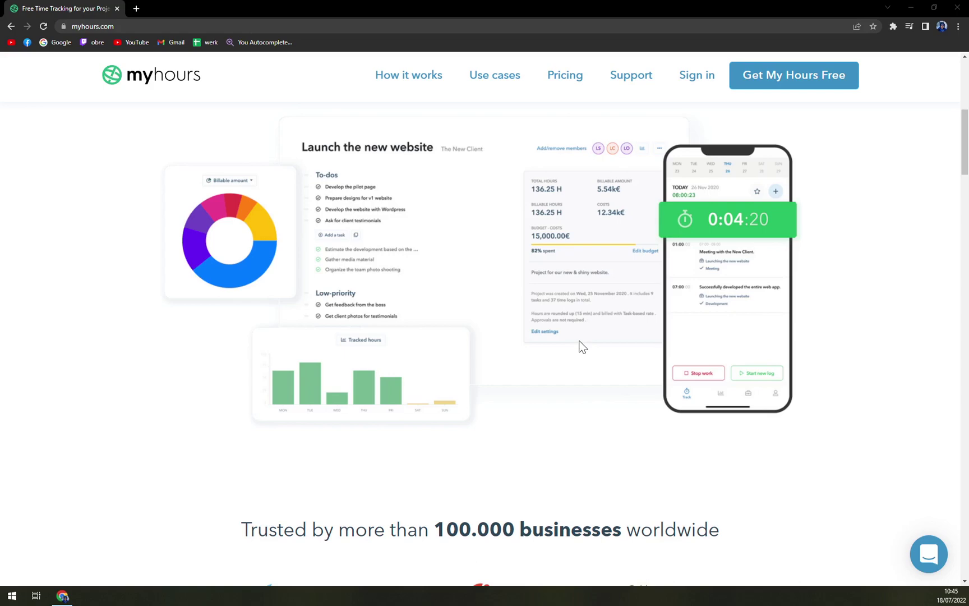
scroll(603, 346, up, 7)
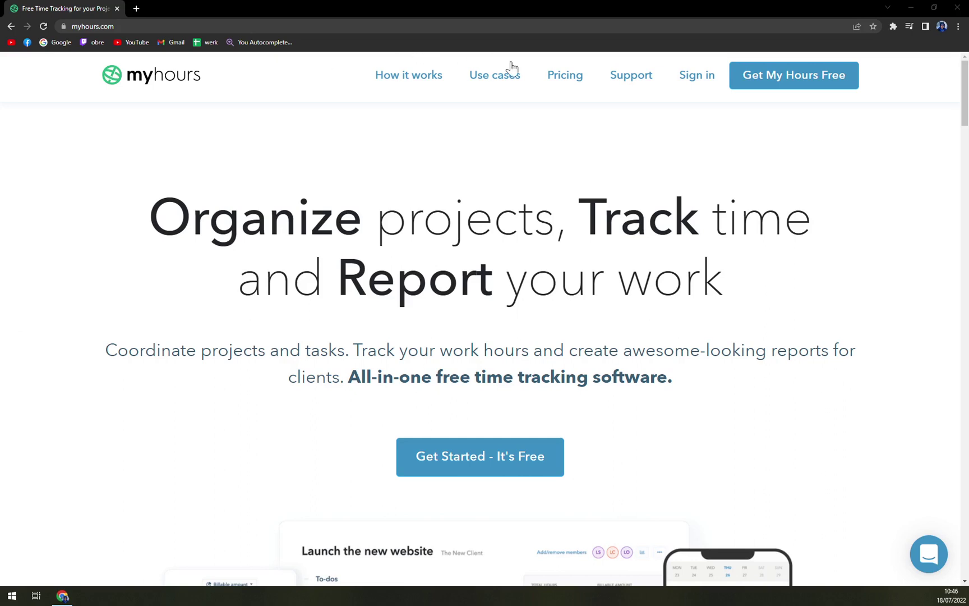
Go to Pricing and review the Free $0 and Pro $6 plan cards and feature table
click(560, 79)
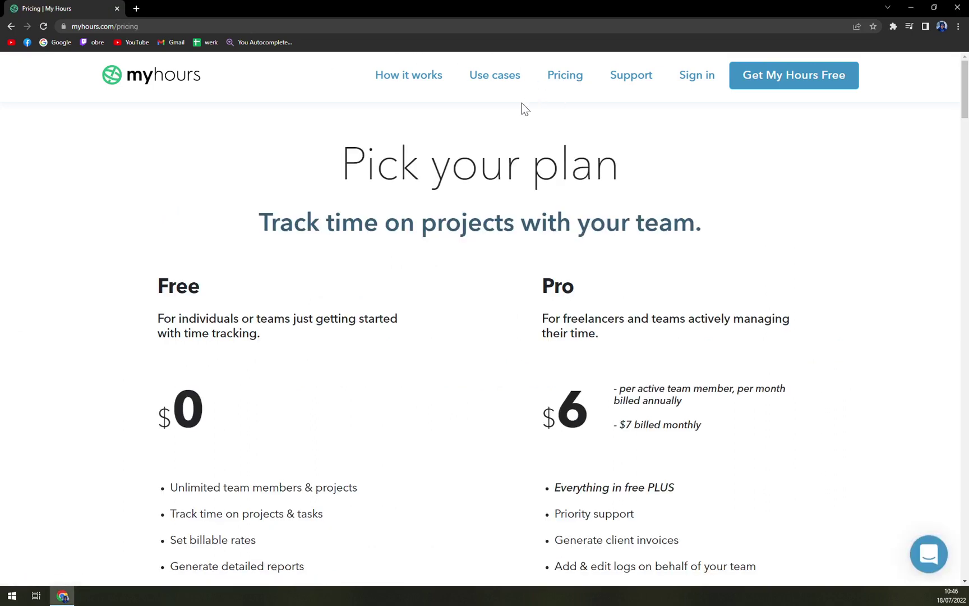
scroll(277, 238, down, 2)
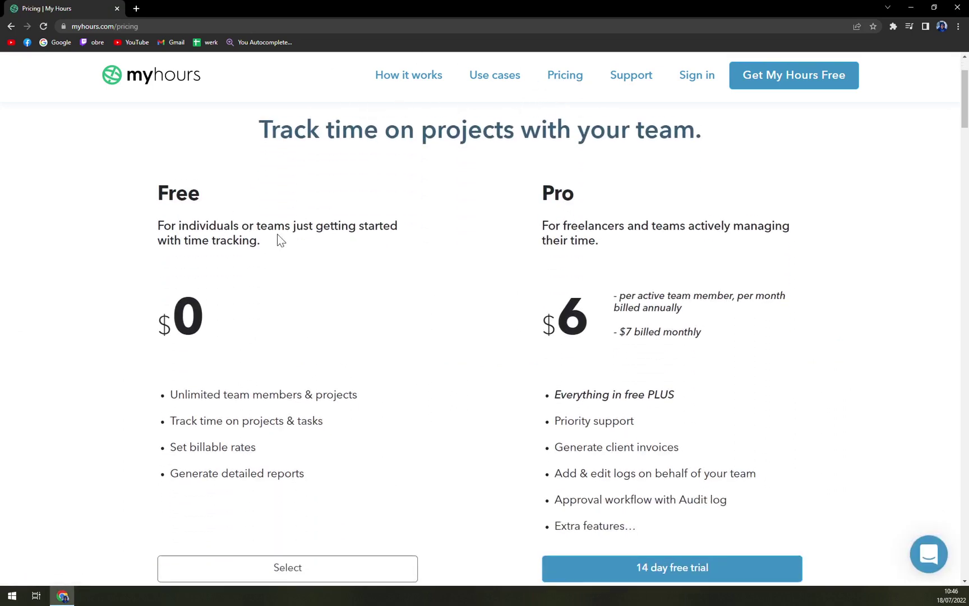
scroll(359, 242, down, 10)
scroll(361, 249, up, 8)
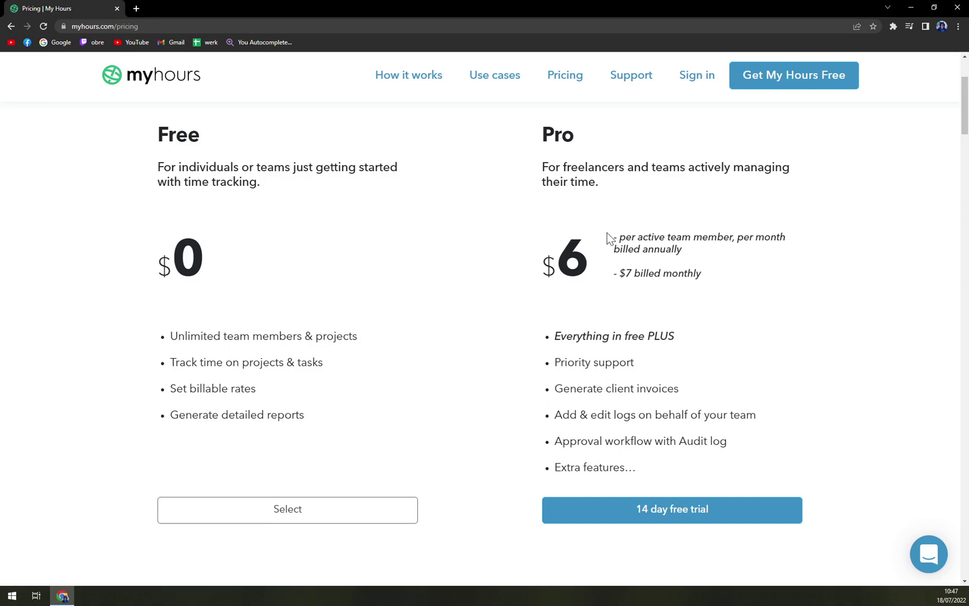
drag(541, 138, 581, 171)
click(581, 171)
scroll(672, 446, down, 1)
scroll(667, 426, down, 3)
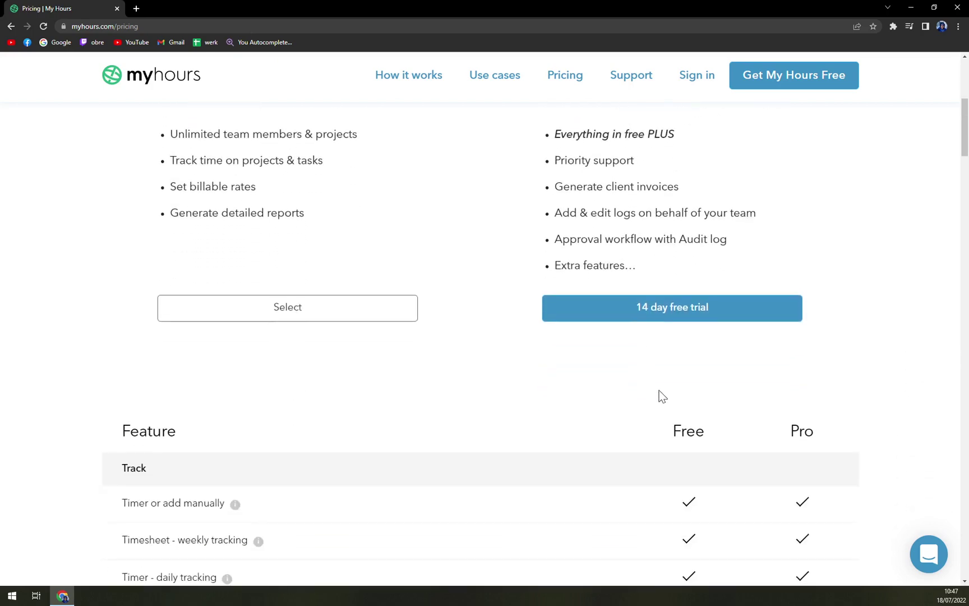
scroll(661, 398, up, 6)
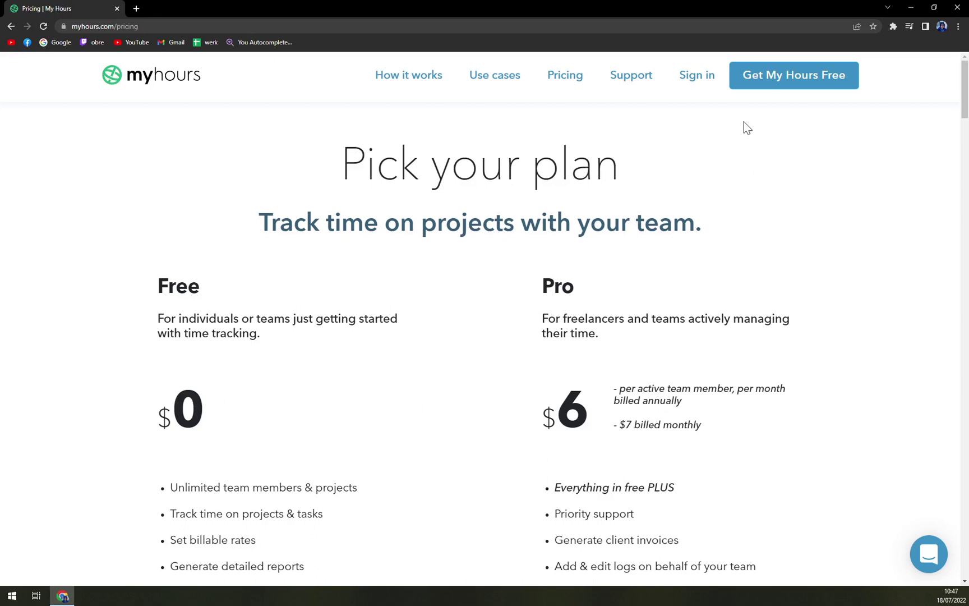
Start a free sign-up and enter the full name, e-mail address and password
click(786, 81)
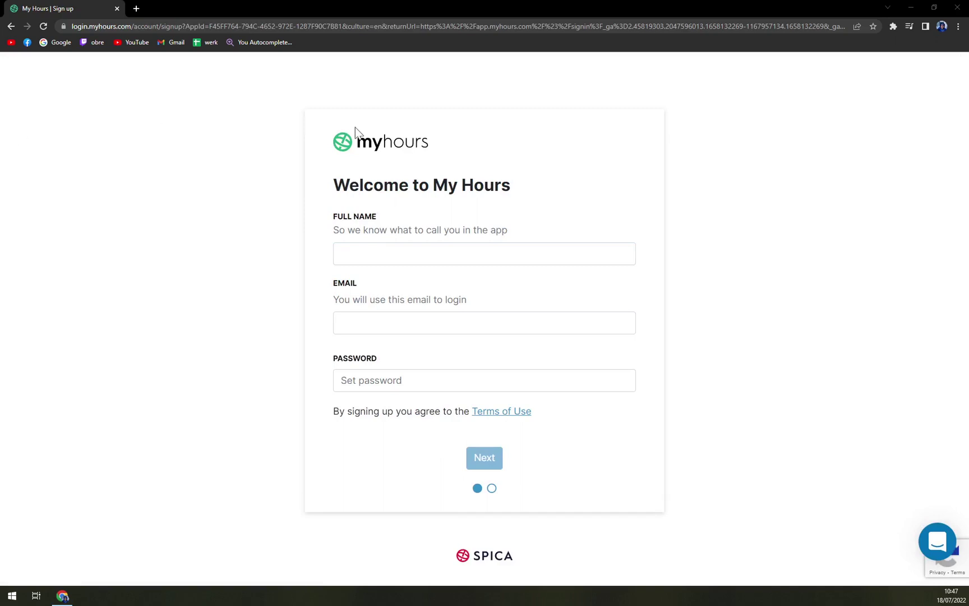
key(alt+Tab)
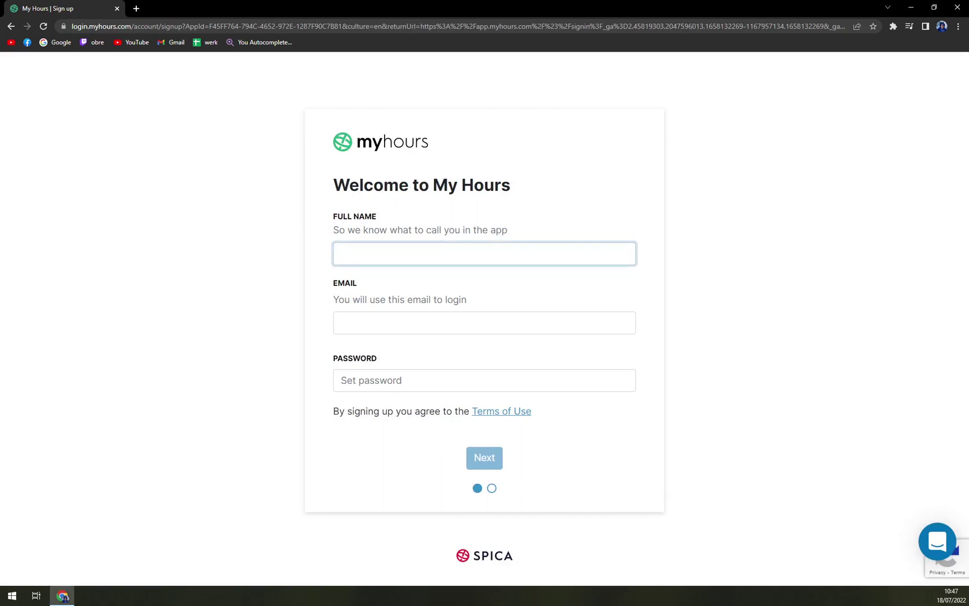
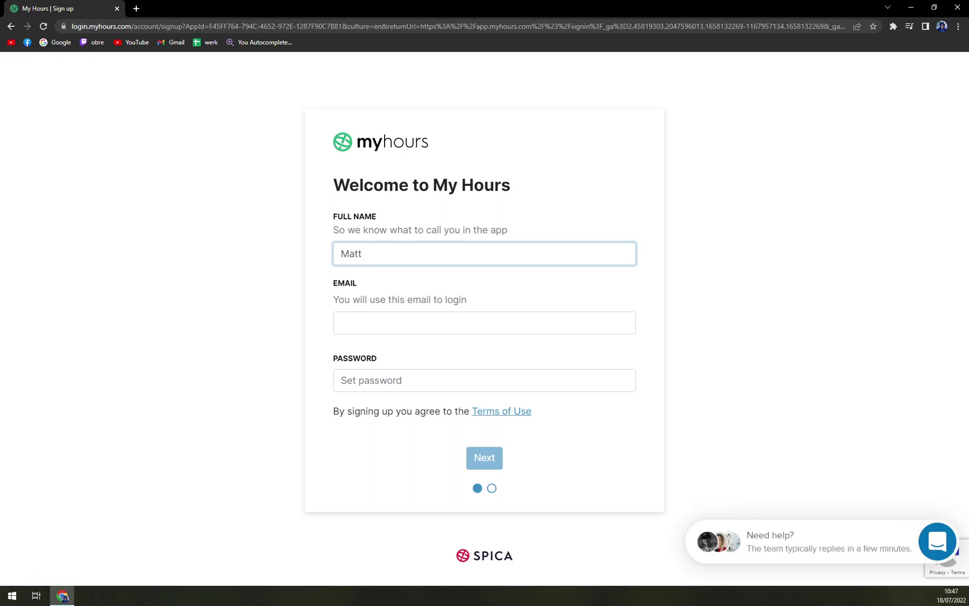
key(Tab)
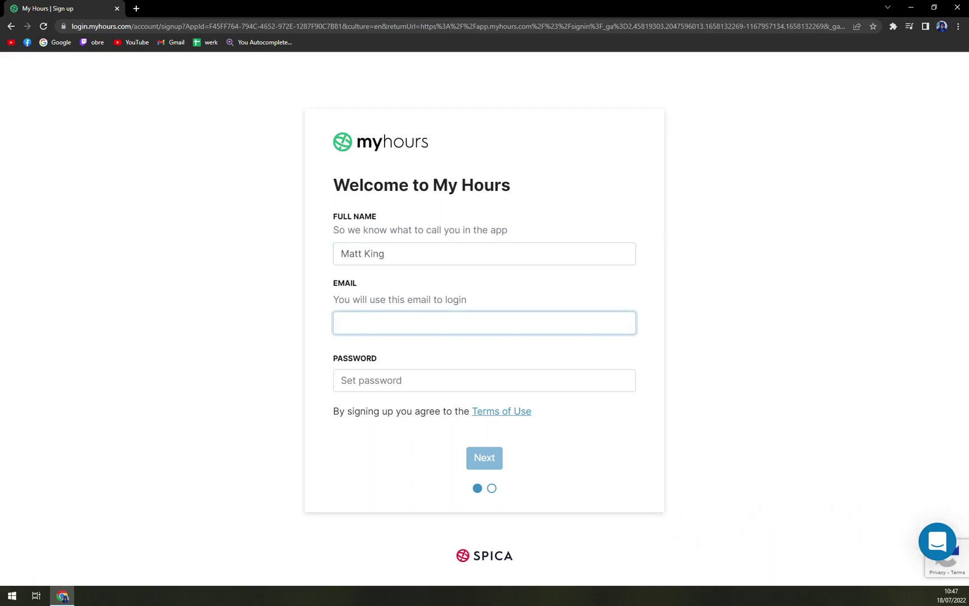
key(Tab)
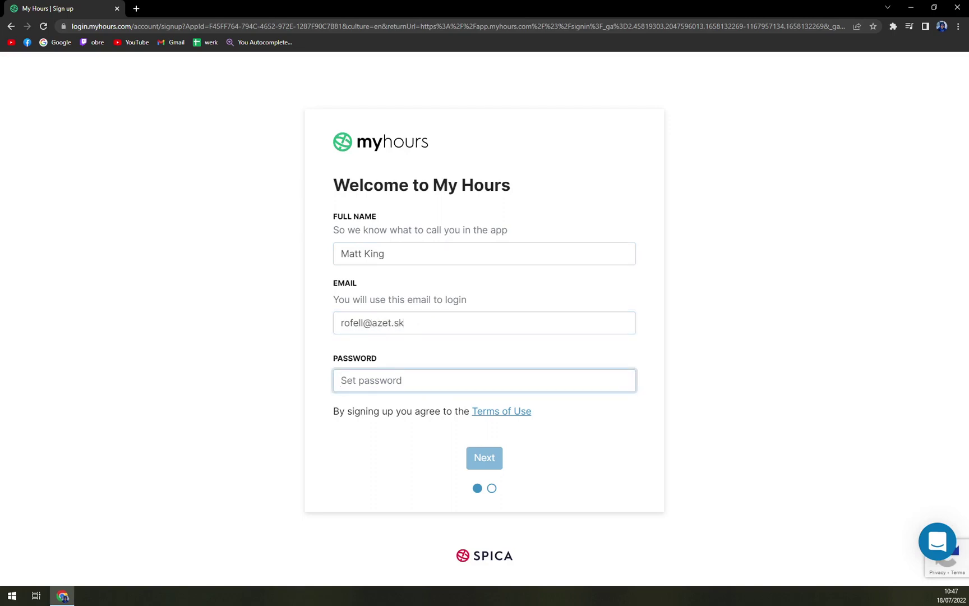
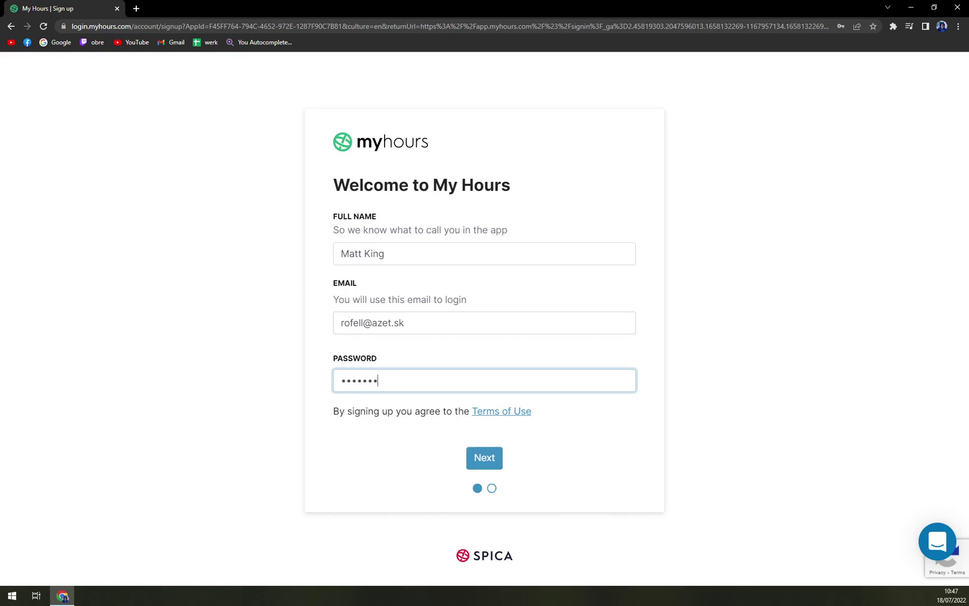
Continue to company details and name the company MKTutorials
click(489, 460)
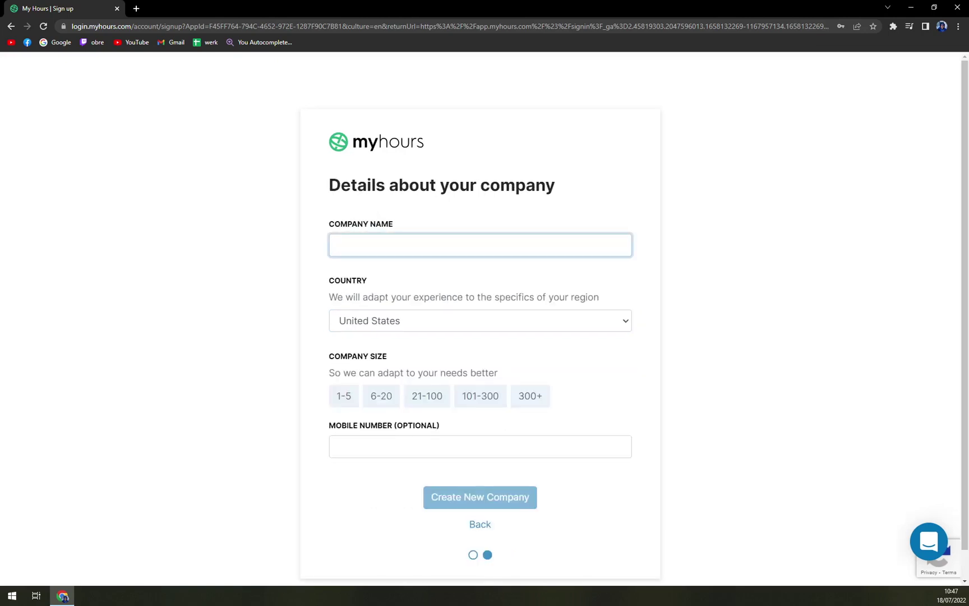
text(MKTutorials)
key(Tab)
Set country to Slovakia and company size to 1-5, then create the company
click(420, 323)
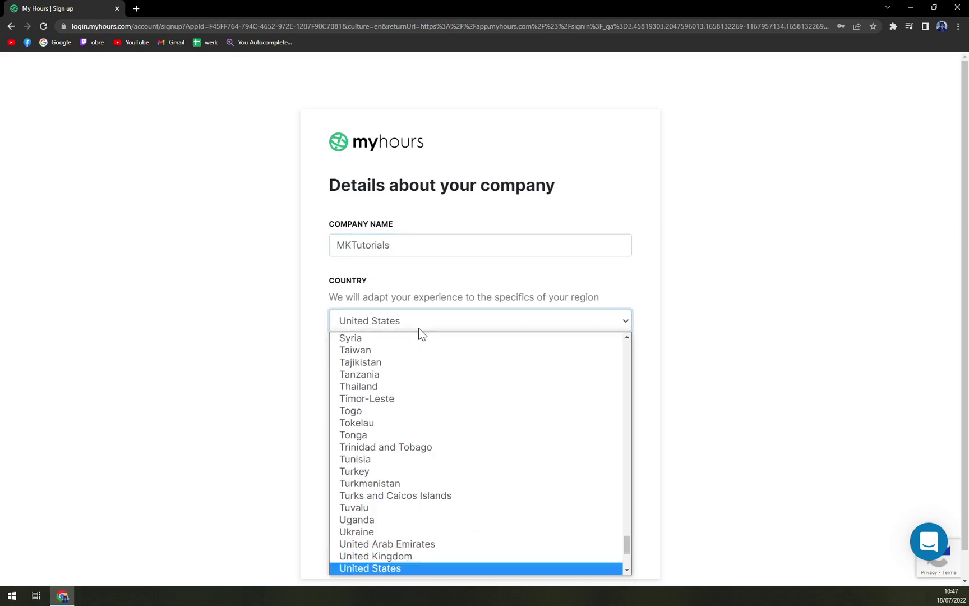
scroll(455, 396, up, 3)
scroll(454, 396, up, 20)
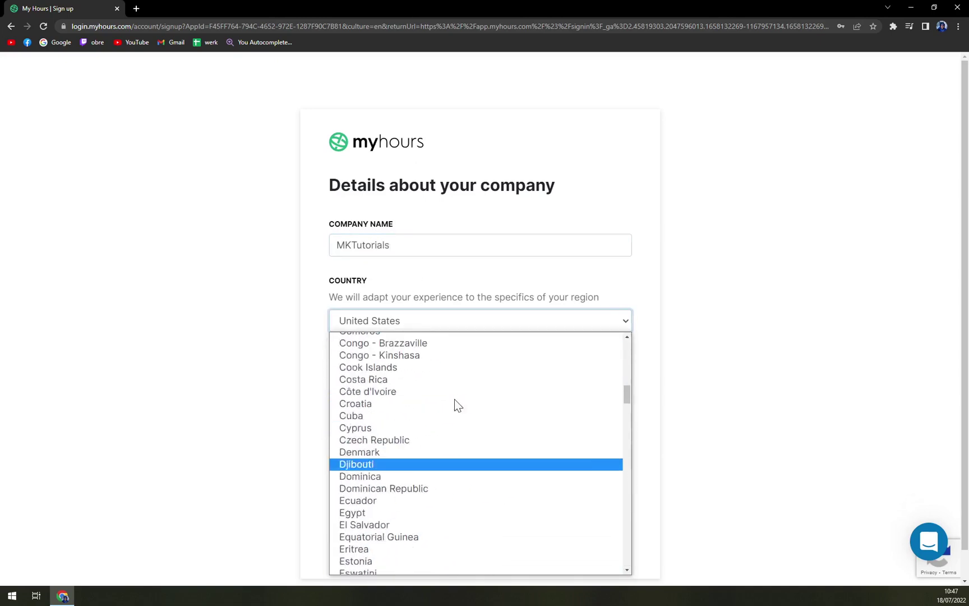
scroll(461, 400, down, 10)
scroll(460, 401, down, 20)
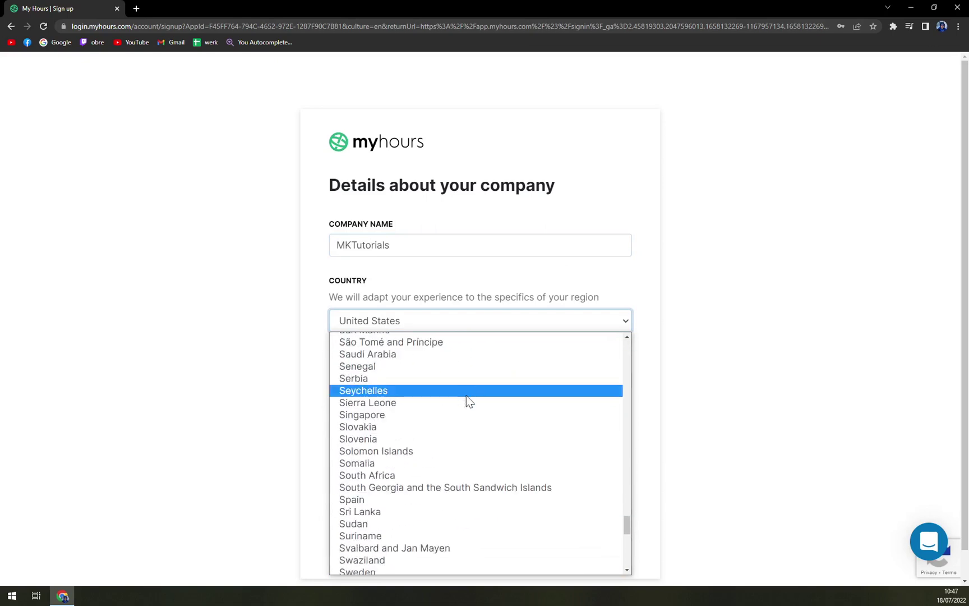
click(415, 428)
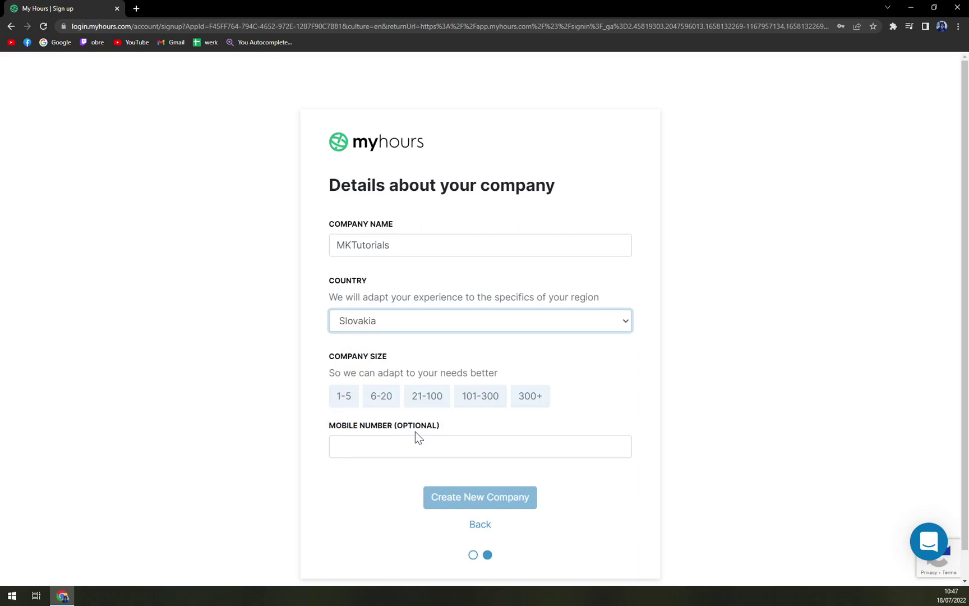
click(347, 394)
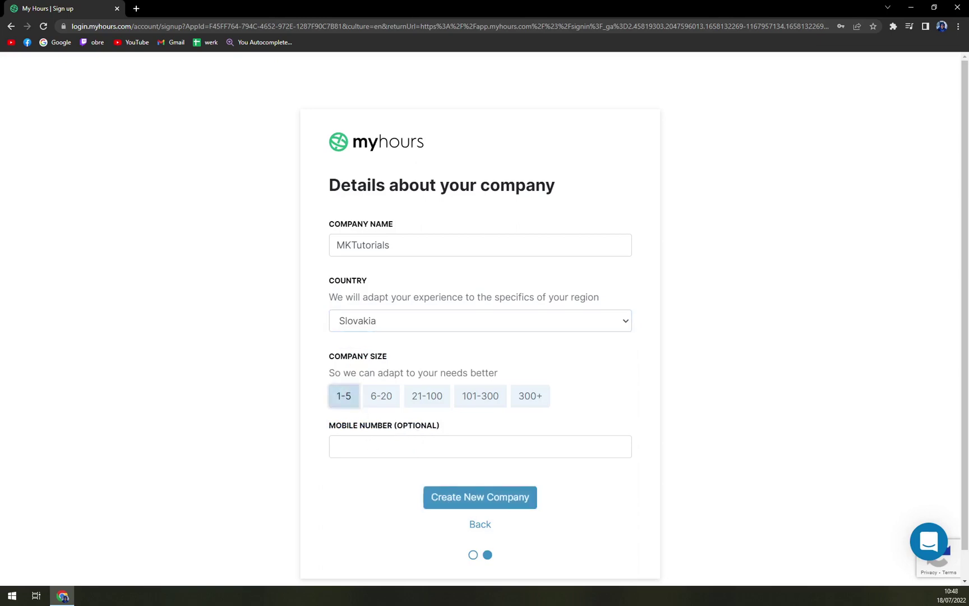
click(470, 501)
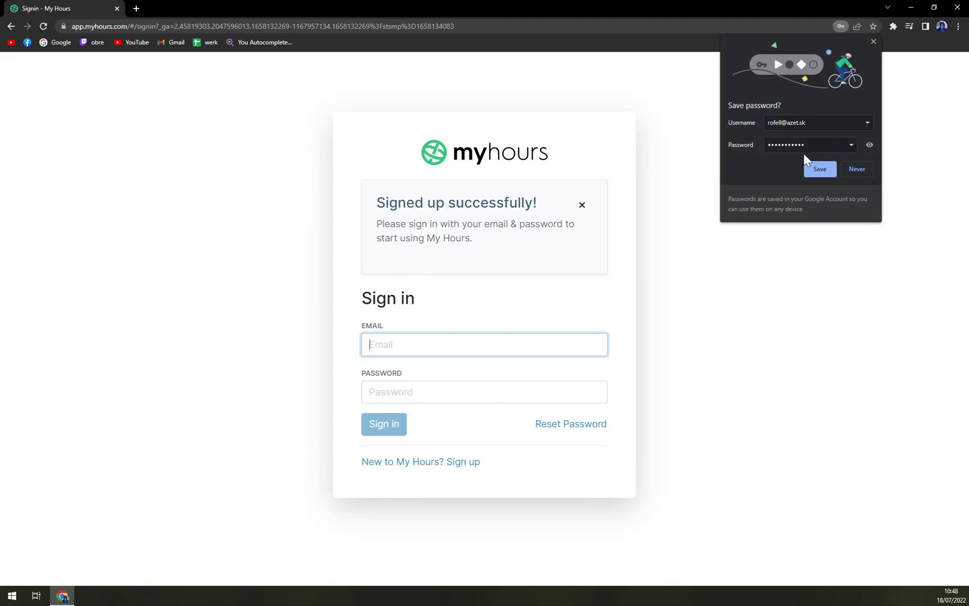
Decline saving the password in Chrome, then sign in with the account e-mail and password
click(858, 170)
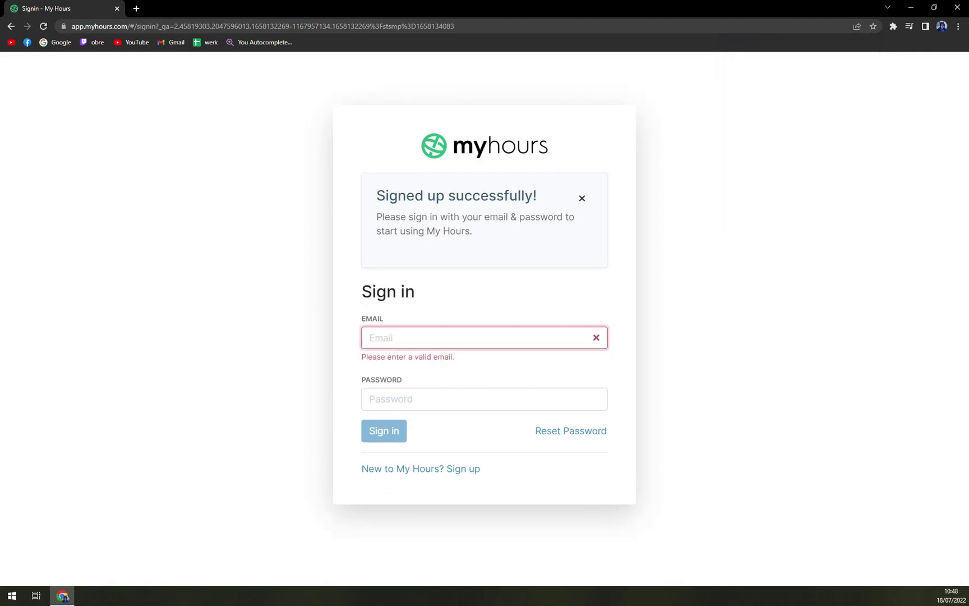
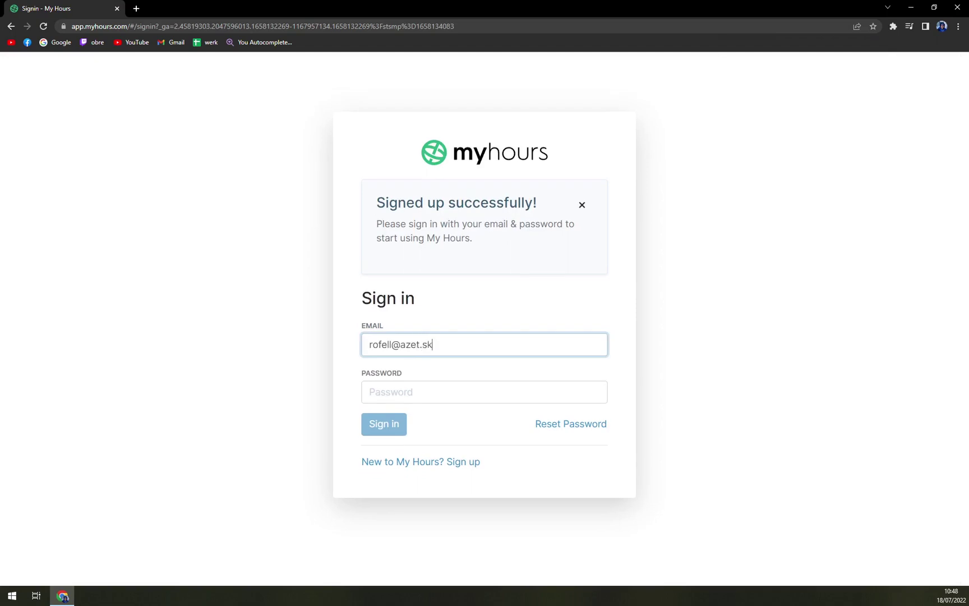
key(Tab)
text(******)
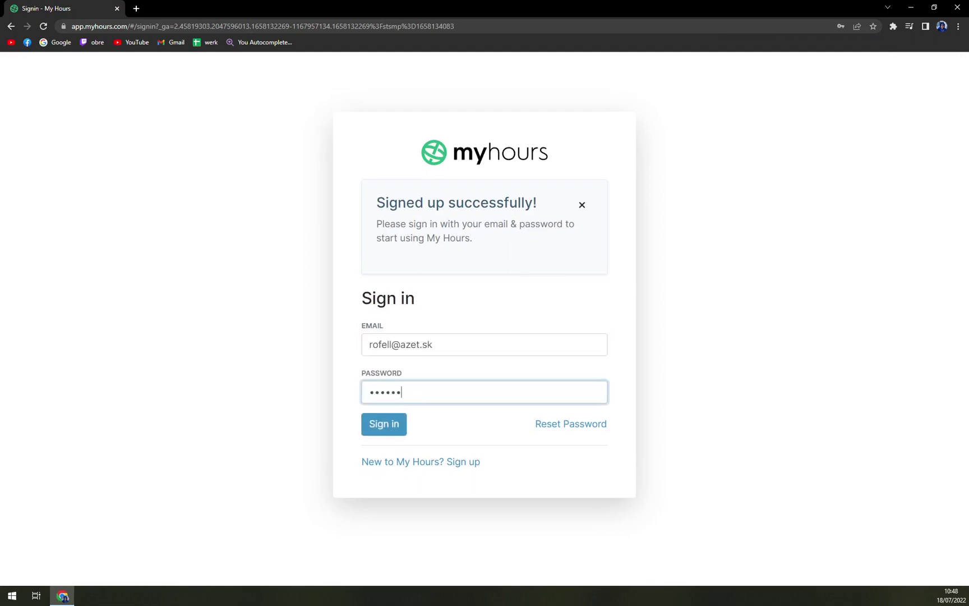
text(*****)
key(Return)
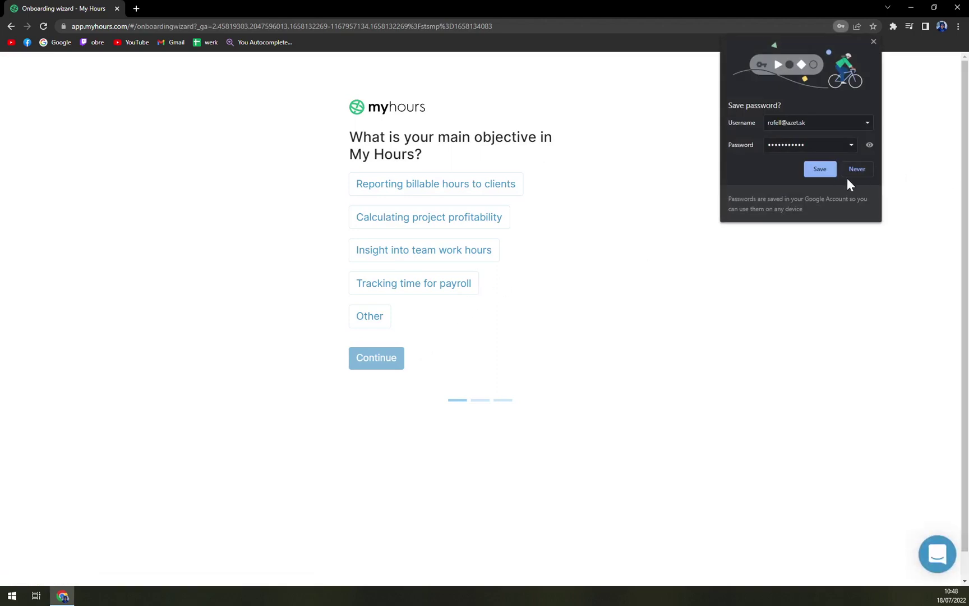
Dismiss the save-password offer and choose tracking time for payroll as the main objective
click(856, 174)
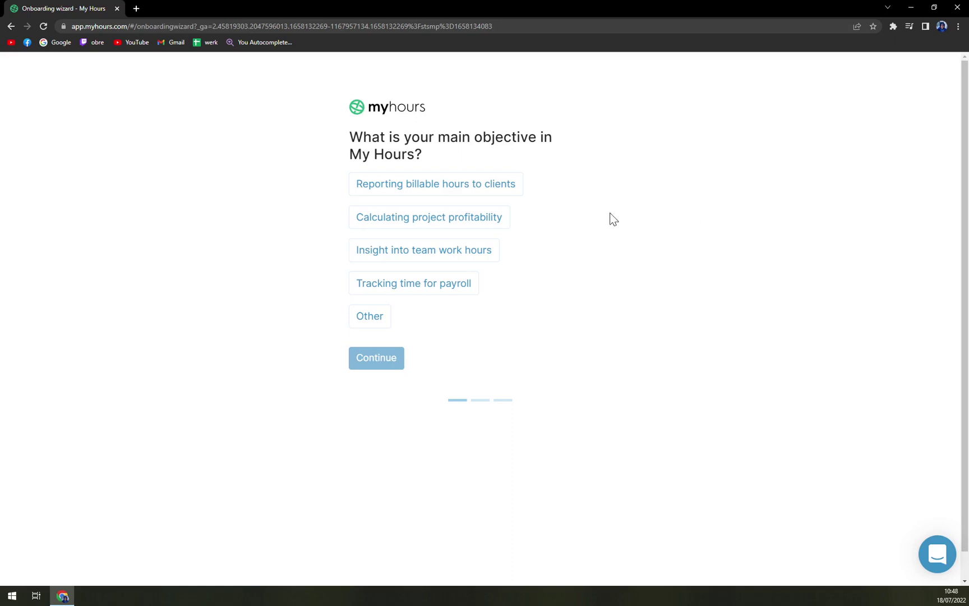
click(447, 286)
click(381, 366)
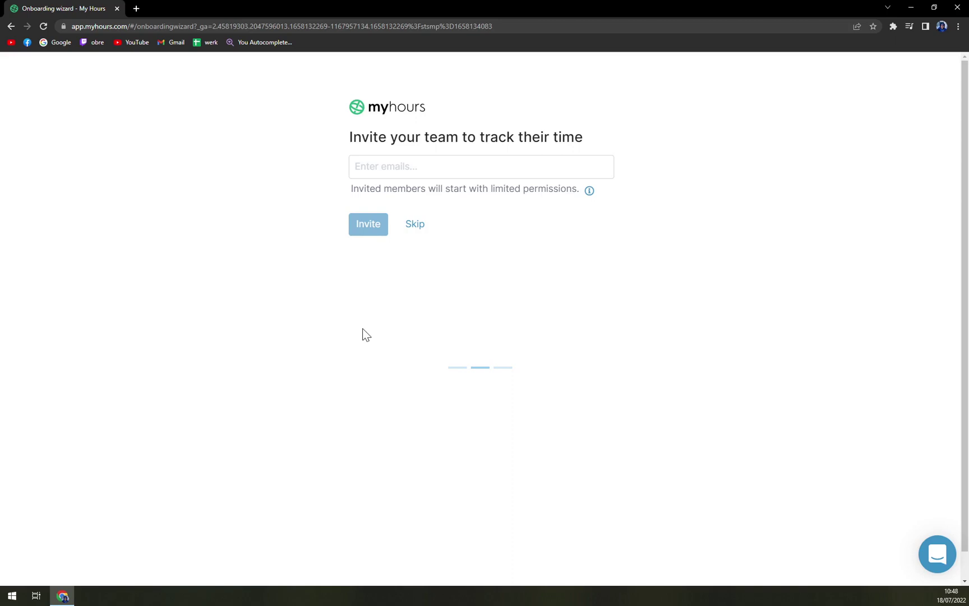
Skip inviting team members and finish the onboarding wizard
click(389, 173)
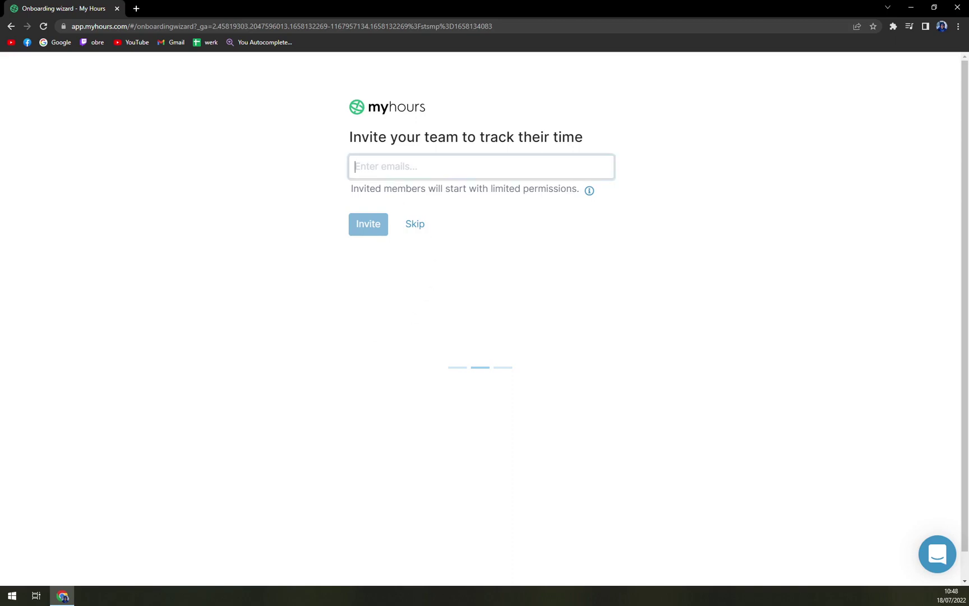
click(411, 226)
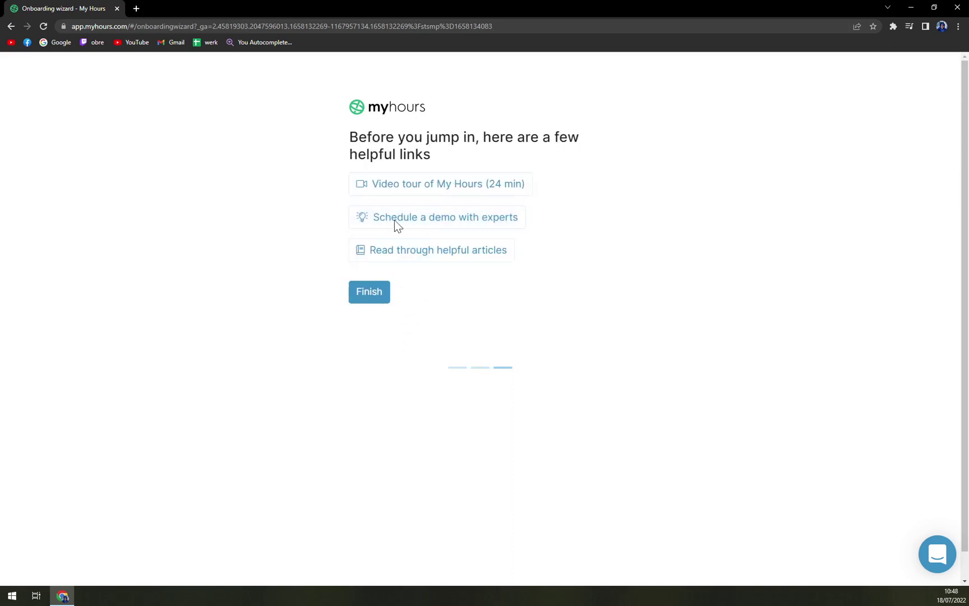
drag(349, 138, 537, 145)
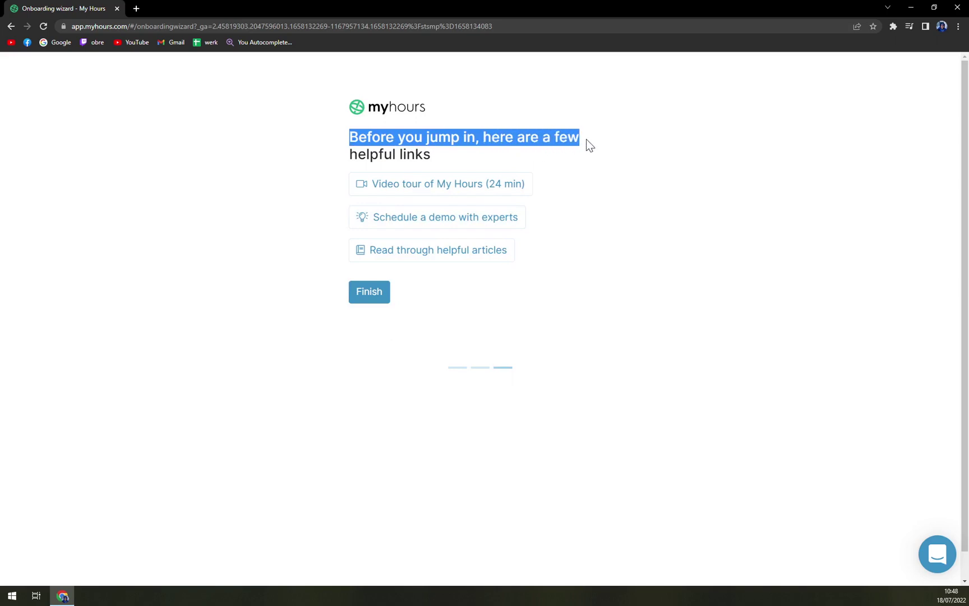
click(372, 296)
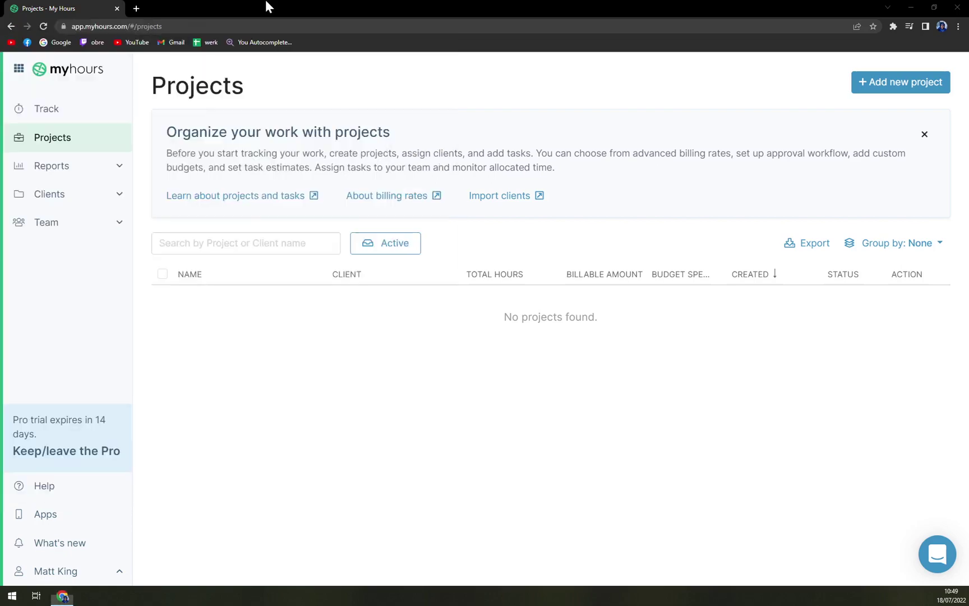
Confirm the e-mail address from the Welcome to My Hours message, then close the mail tab
drag(266, 7, 185, 8)
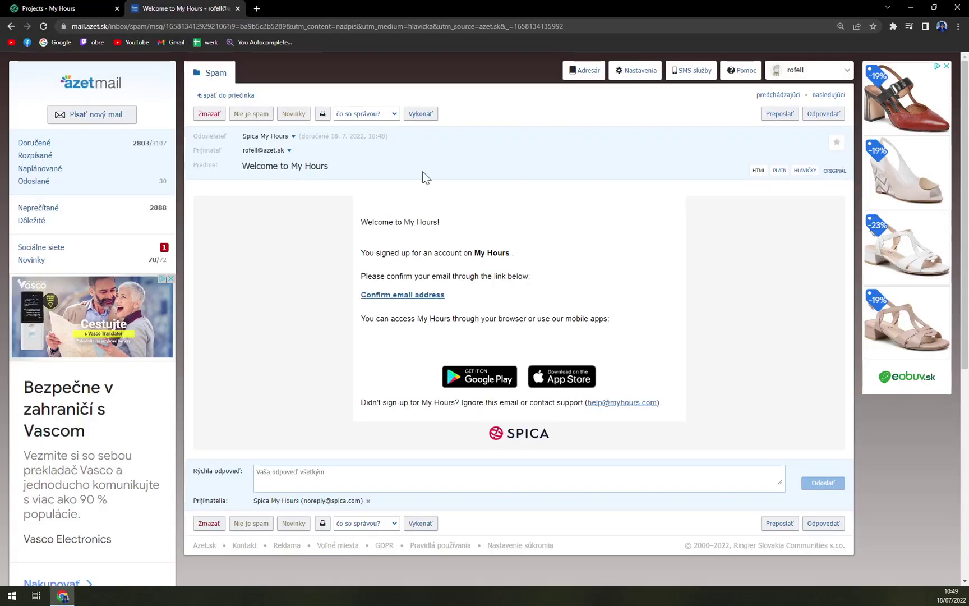
click(386, 295)
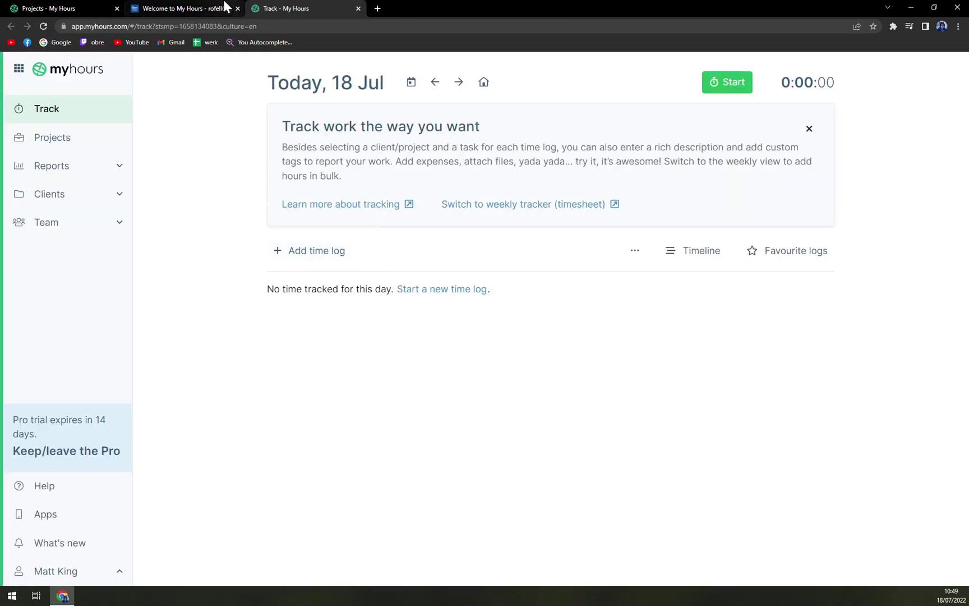
click(237, 9)
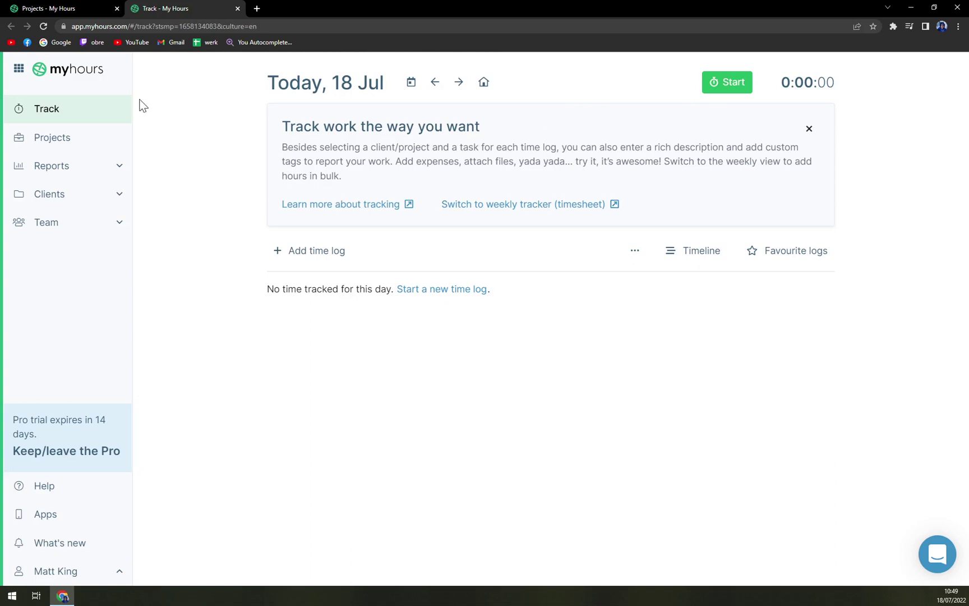
Close the leftover Projects tab and start a timer on today's Track page
click(94, 7)
click(135, 6)
click(116, 9)
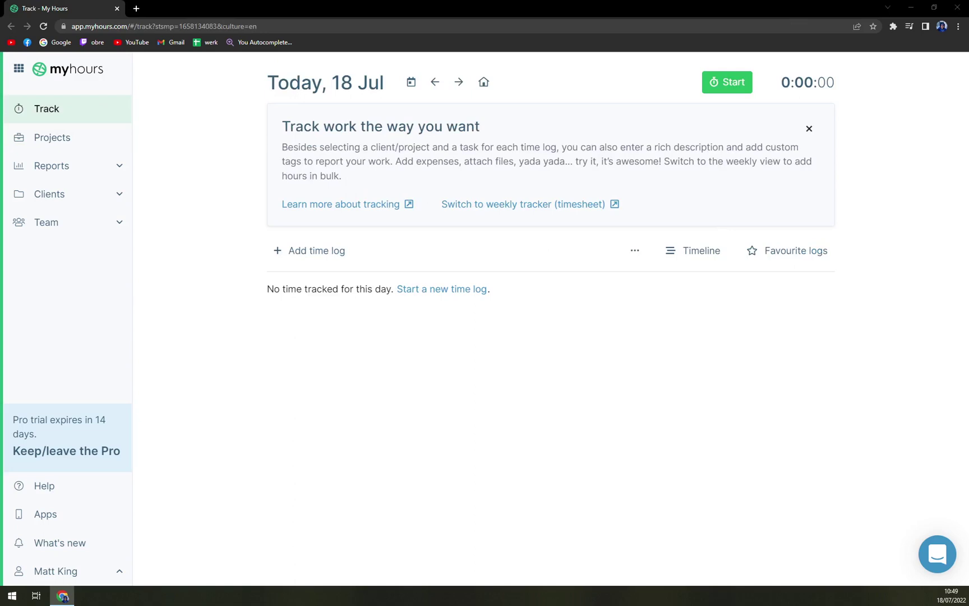
click(357, 375)
click(729, 83)
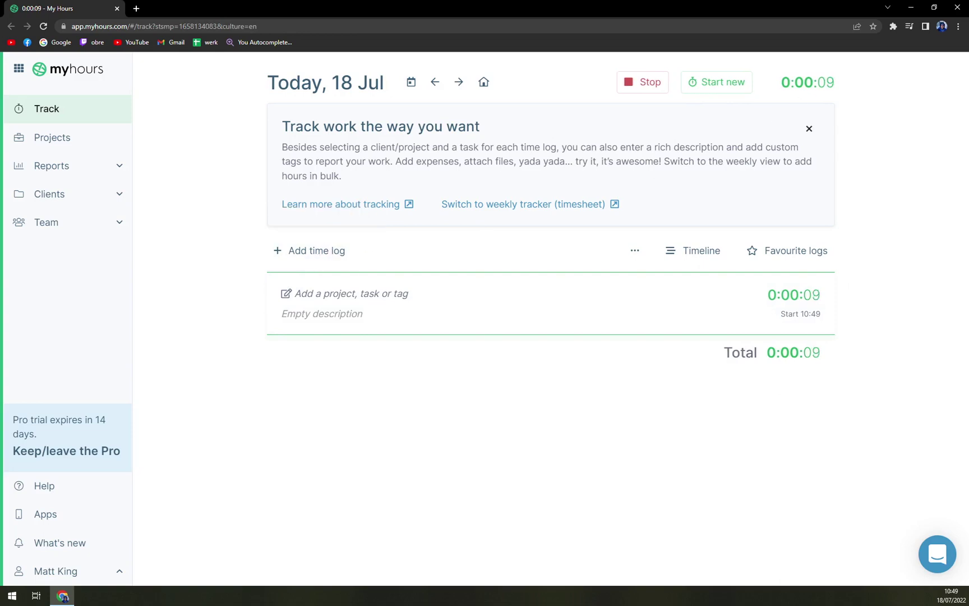
Open a new time log, enter 'tutorials' as Client & Project, then clear it
click(318, 251)
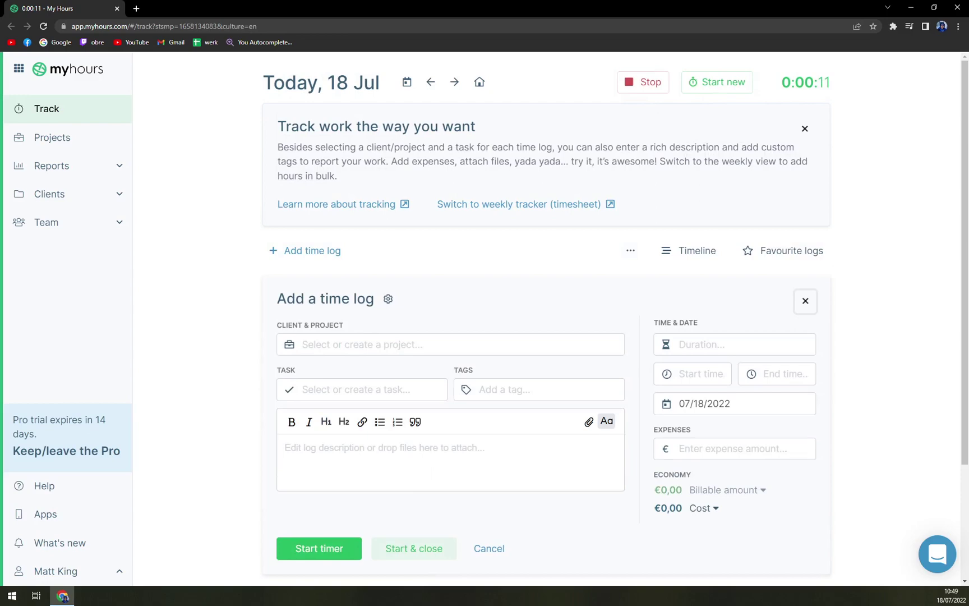
scroll(364, 292, down, 3)
scroll(346, 328, up, 3)
scroll(346, 328, down, 3)
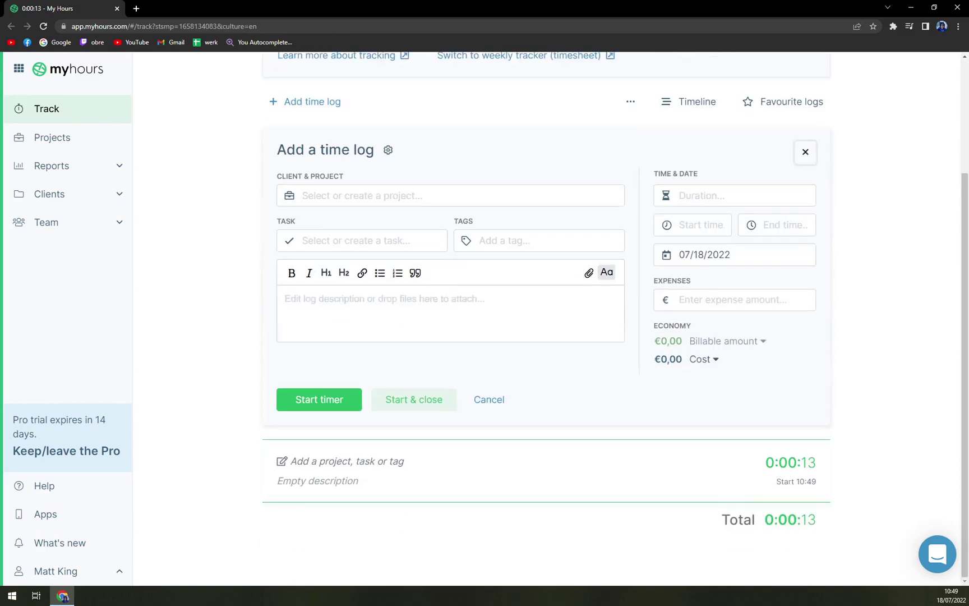
scroll(429, 362, up, 3)
click(429, 345)
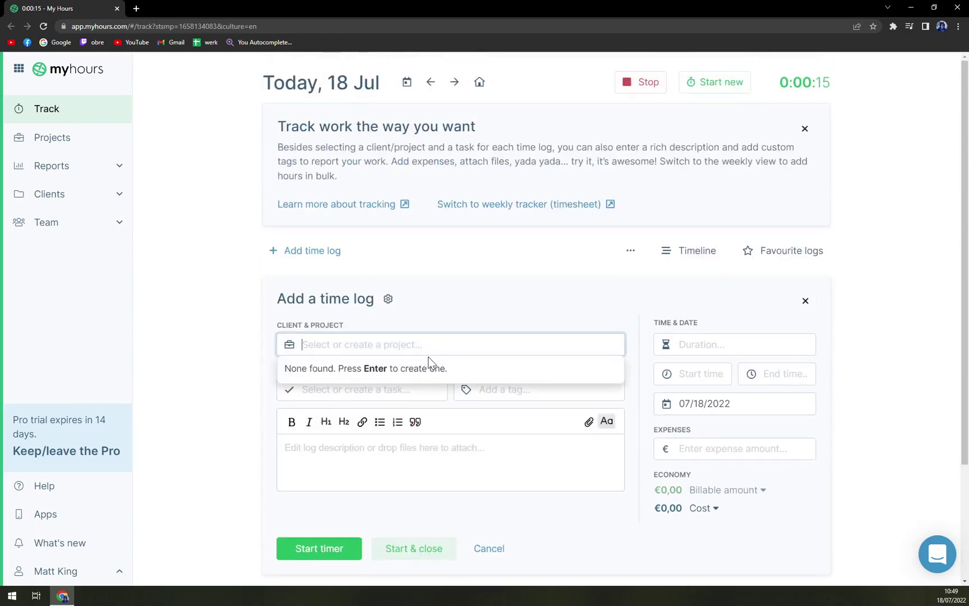
text(tutorials)
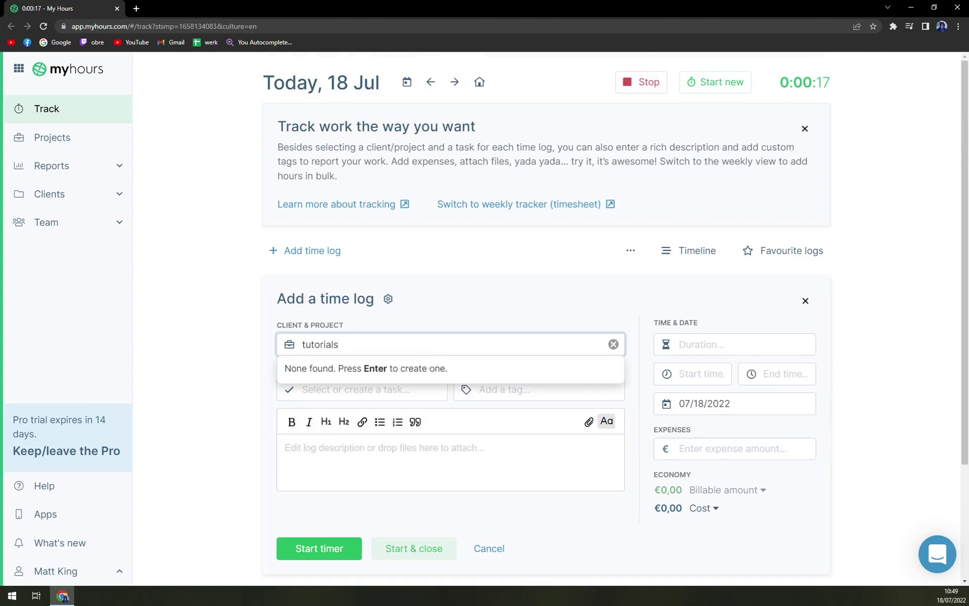
click(179, 370)
Try the Tags, Task and Expenses fields of the time log
click(471, 389)
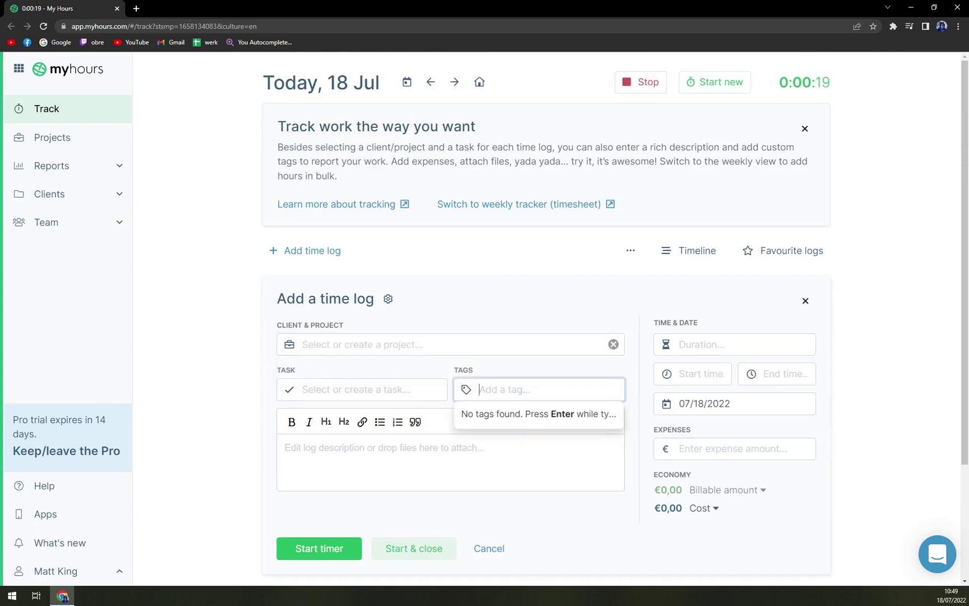
click(365, 389)
scroll(209, 402, down, 1)
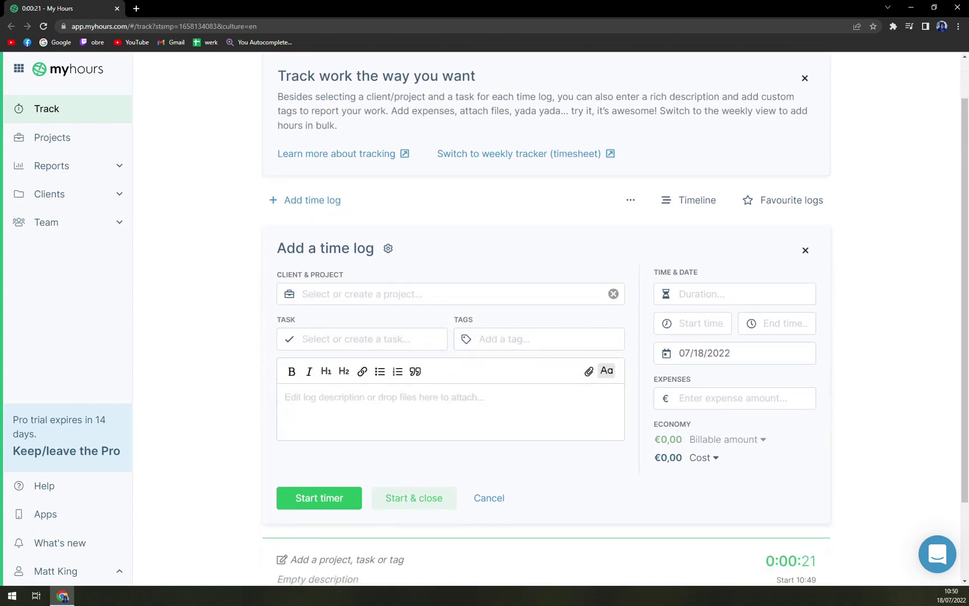
scroll(722, 425, up, 1)
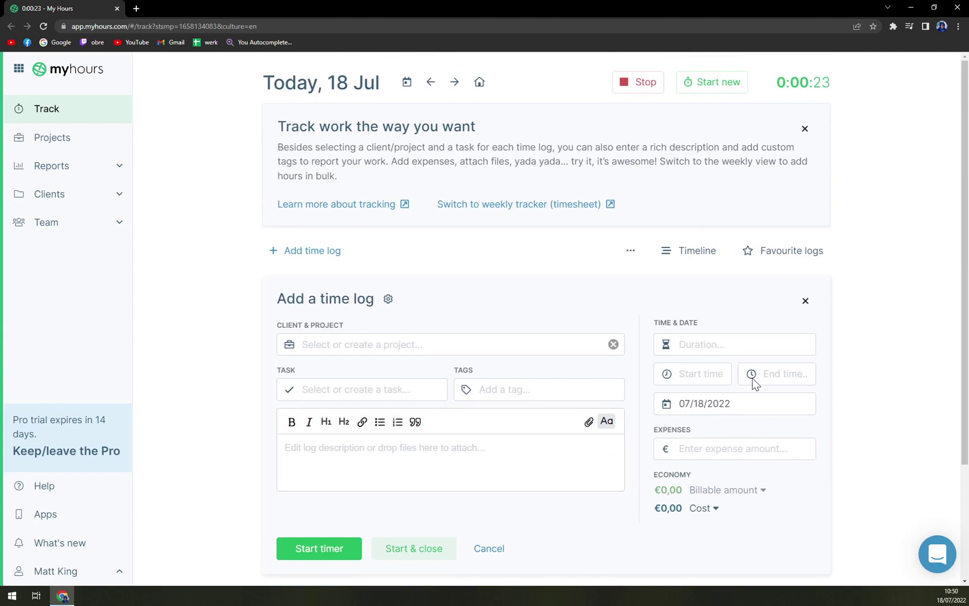
click(732, 448)
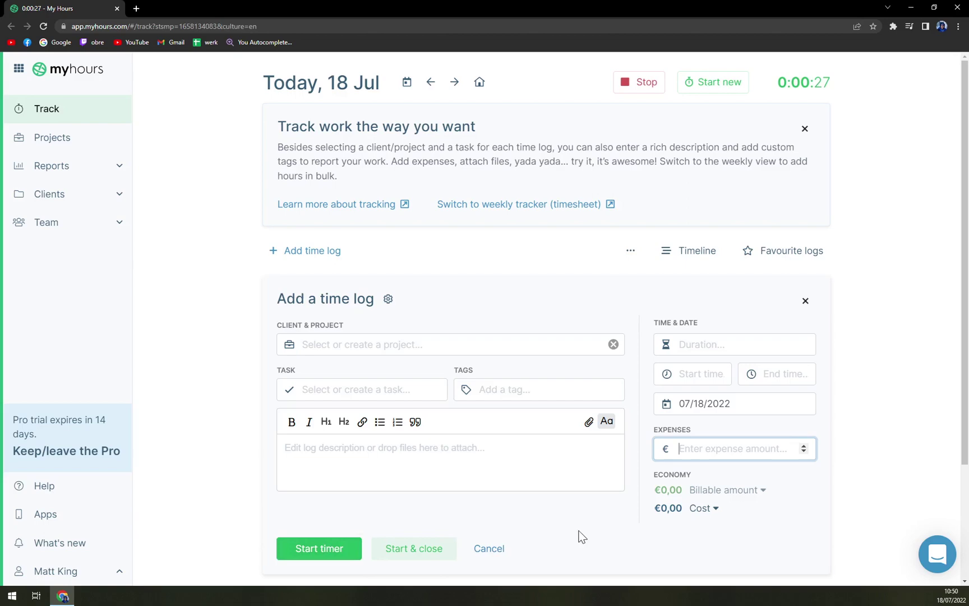
Stop the timer at 0:00:29 and resume the log to start a second entry
click(639, 87)
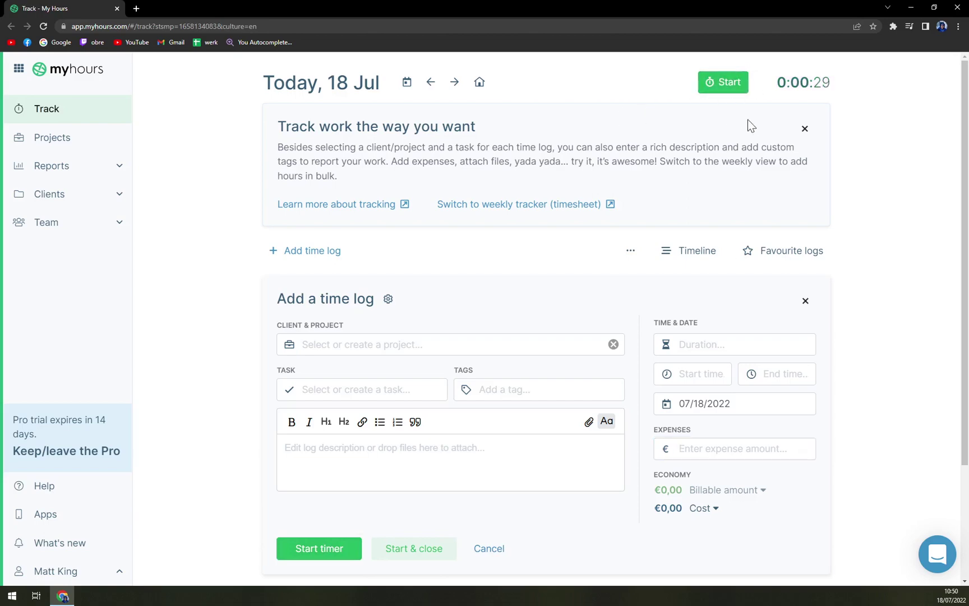
scroll(309, 415, down, 3)
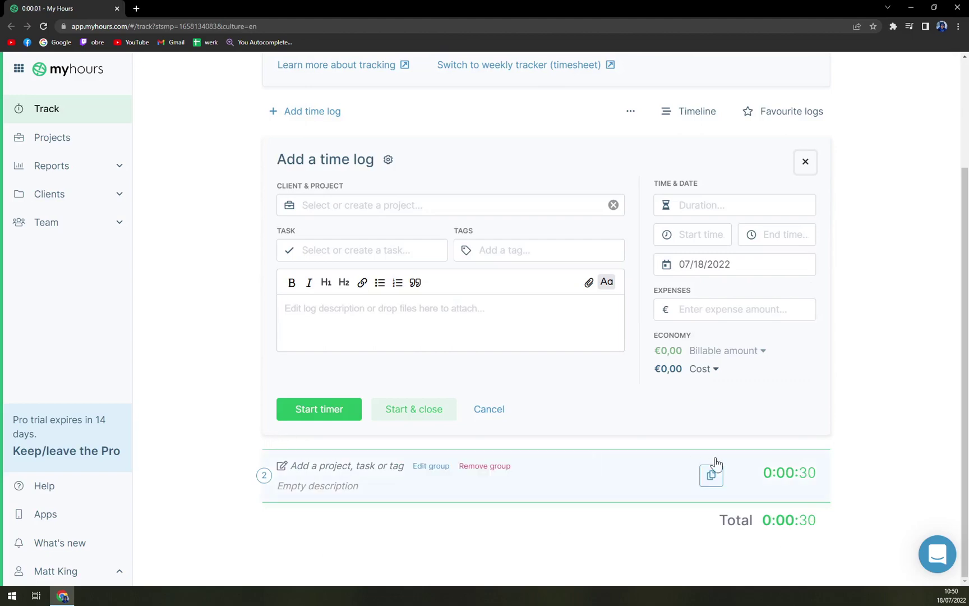
click(712, 474)
scroll(855, 513, down, 2)
scroll(830, 505, down, 1)
Browse Projects and the Dashboard, Activity, Team pivot, Economy and Timesheet reports, ending on Clients
click(73, 148)
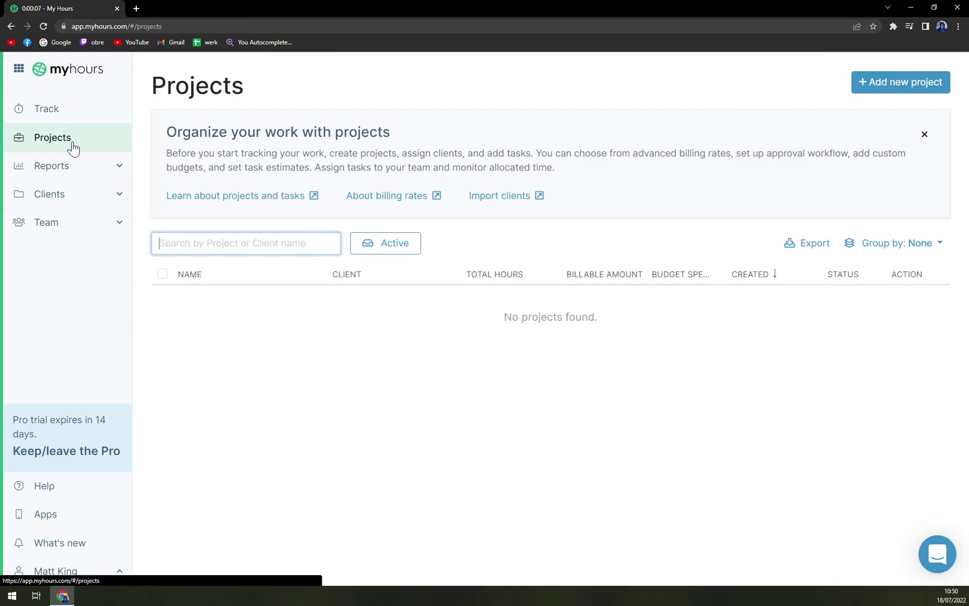
click(59, 165)
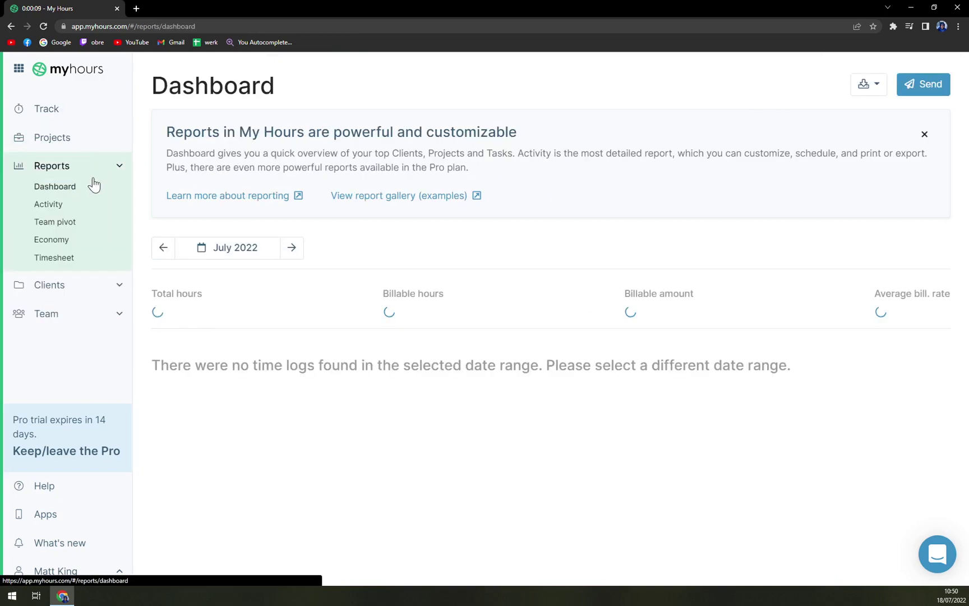
click(56, 140)
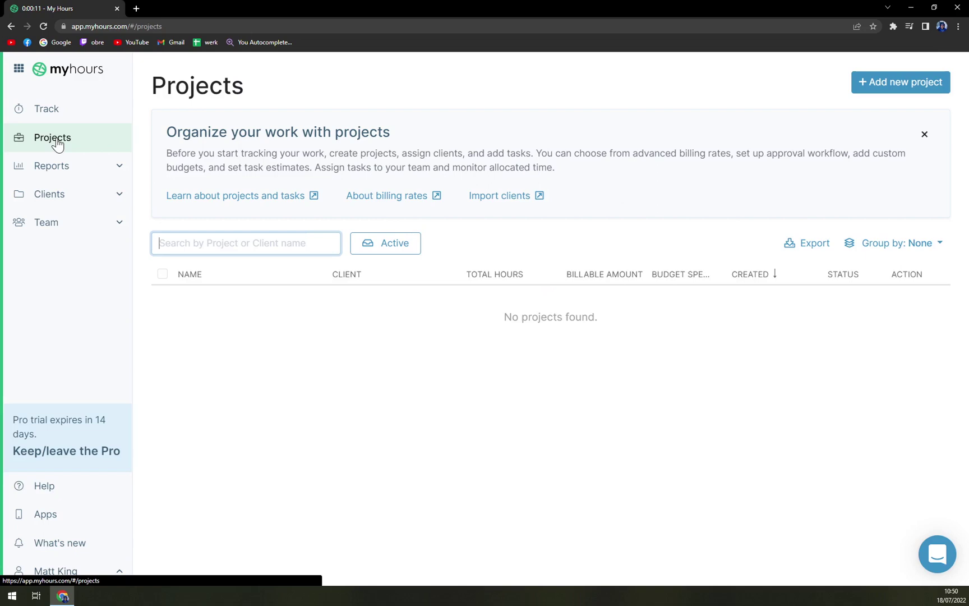
click(59, 167)
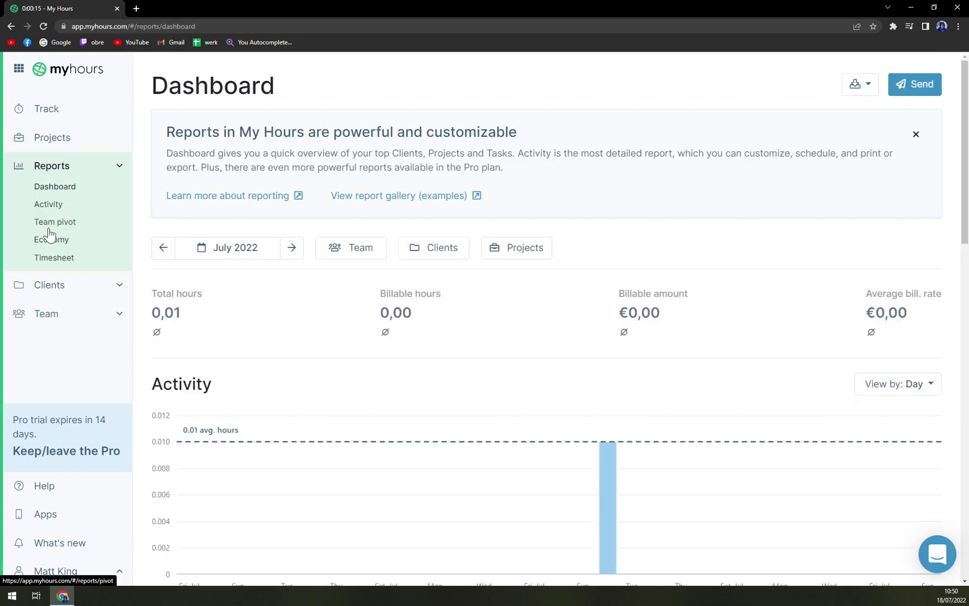
click(48, 205)
click(62, 225)
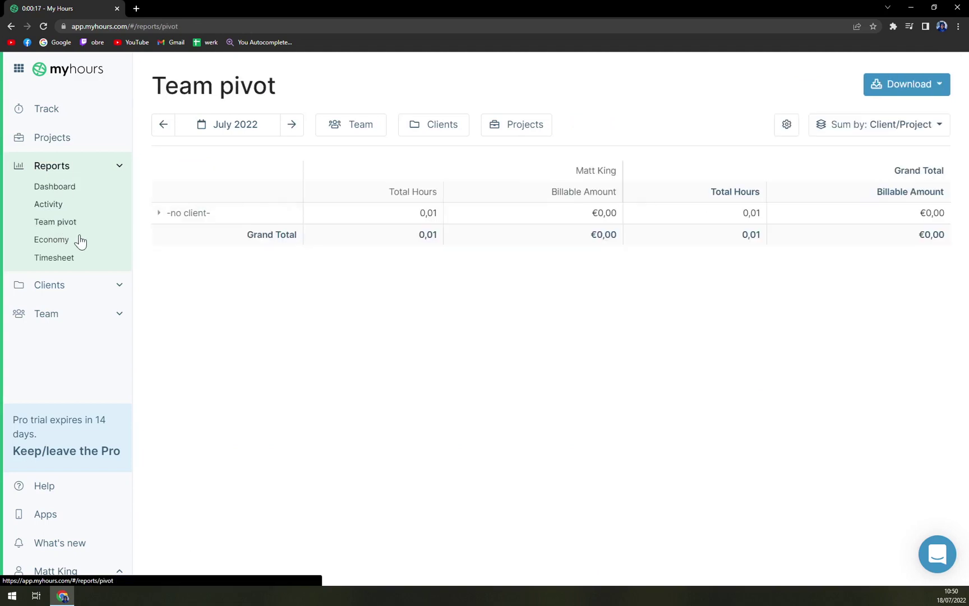
click(60, 241)
click(71, 263)
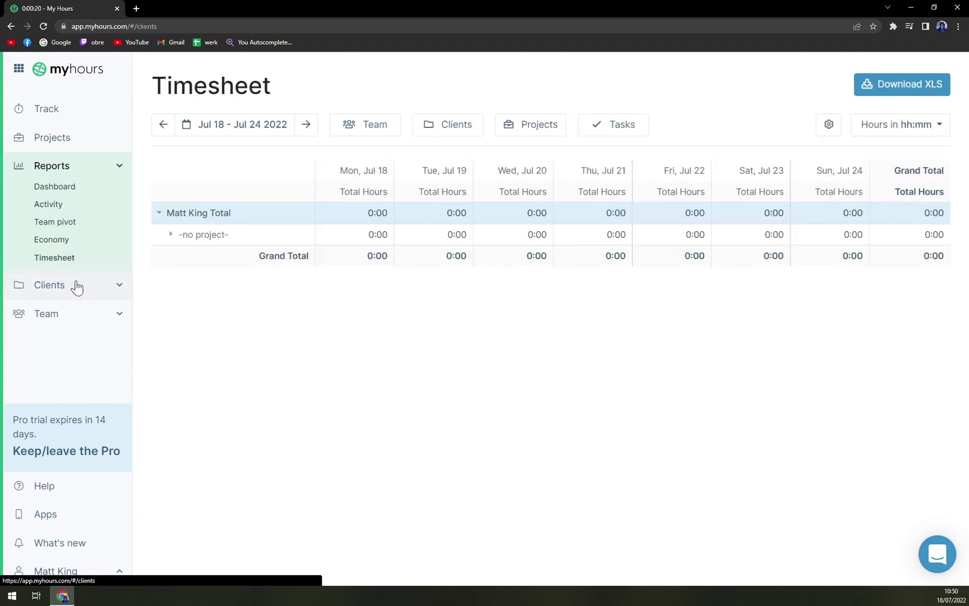
click(76, 284)
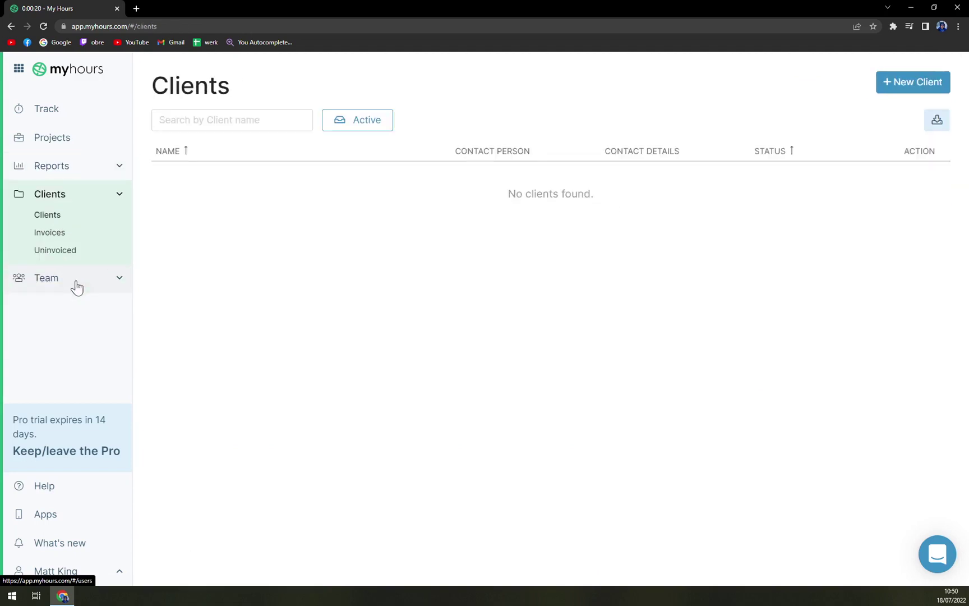
Start a new client, detouring through Team members and back to Clients
click(943, 81)
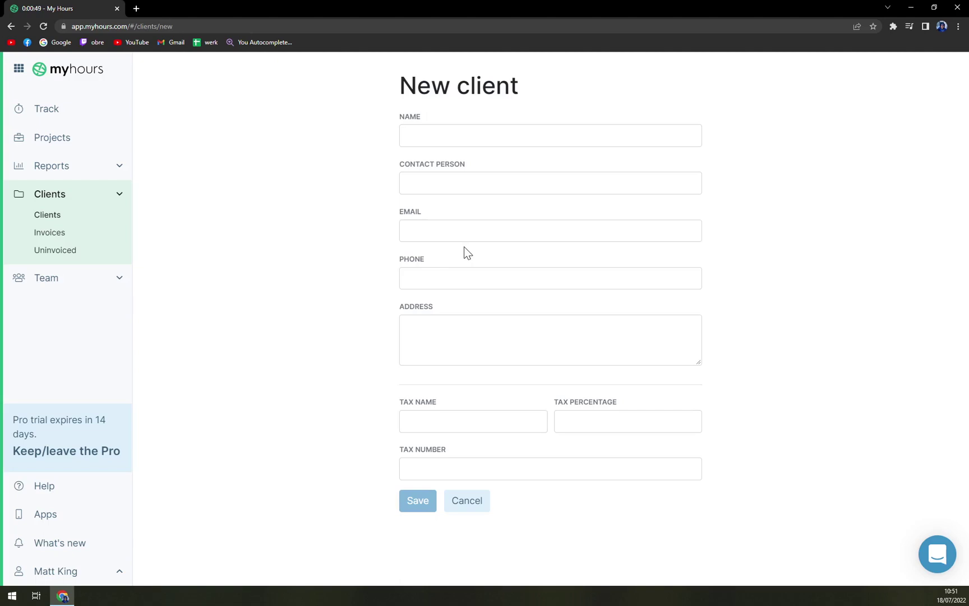
click(68, 278)
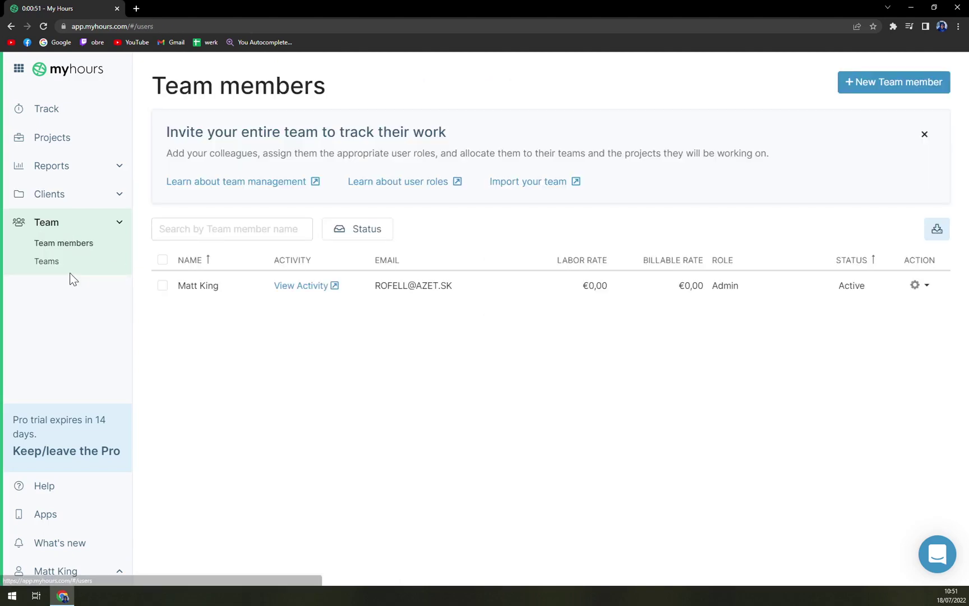
click(71, 196)
click(882, 83)
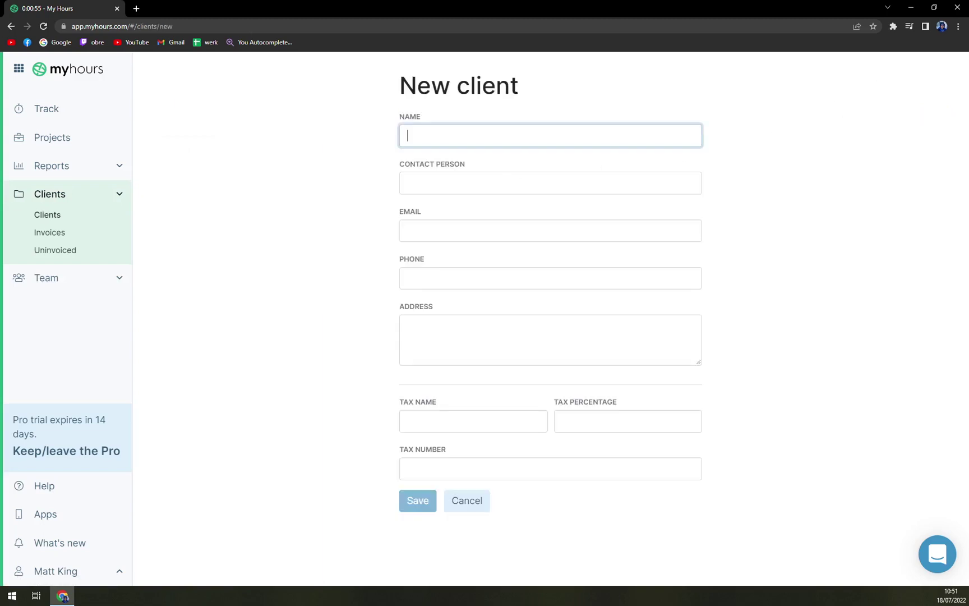
Enter 'Angel' as the new client's name
text(All)
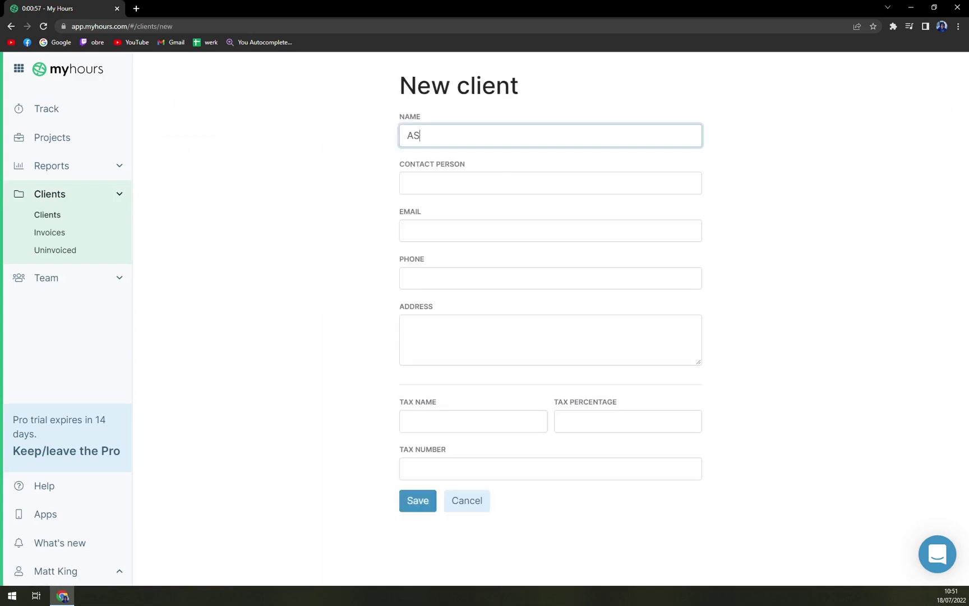
key(BackSpace)
key(BackSpace)
text(nh)
key(BackSpace)
key(BackSpace)
text(g)
key(BackSpace)
text(nag)
key(BackSpace)
key(BackSpace)
key(BackSpace)
text(gl)
key(BackSpace)
key(BackSpace)
text(ngekl)
key(BackSpace)
key(BackSpace)
text(l)
key(Tab)
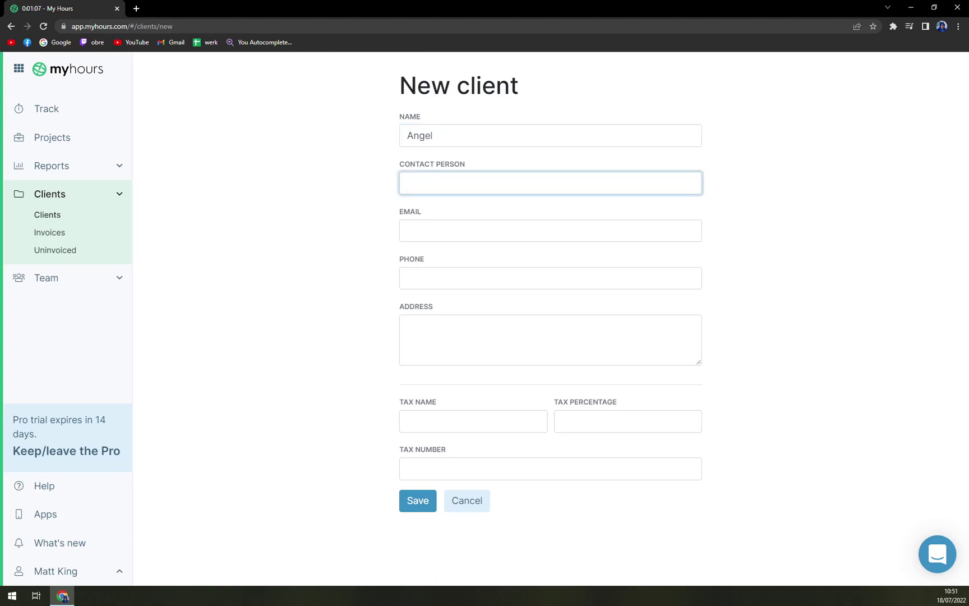
Fill in the contact person, save the client, and return to Track
text(Angel L)
key(Tab)
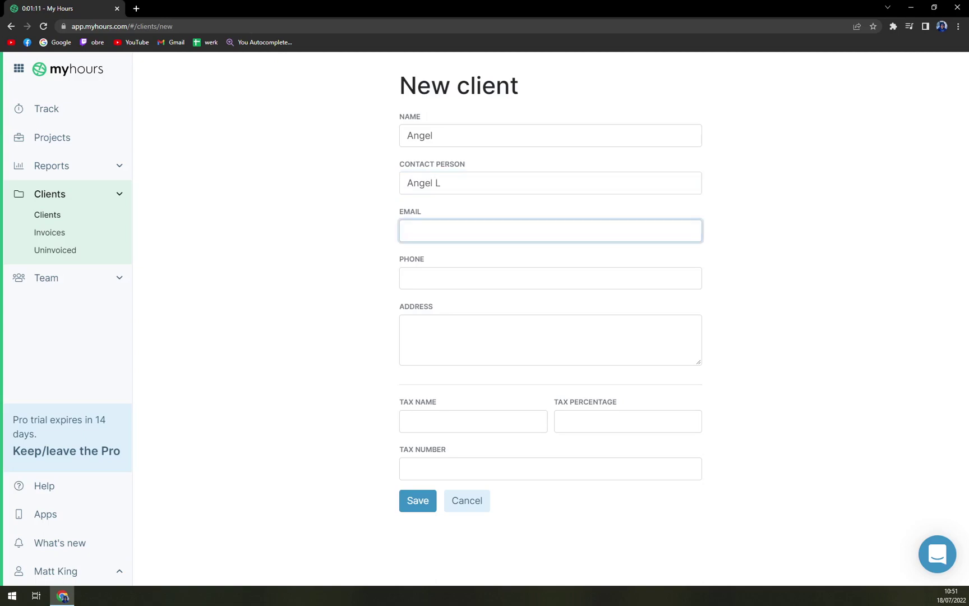
click(428, 503)
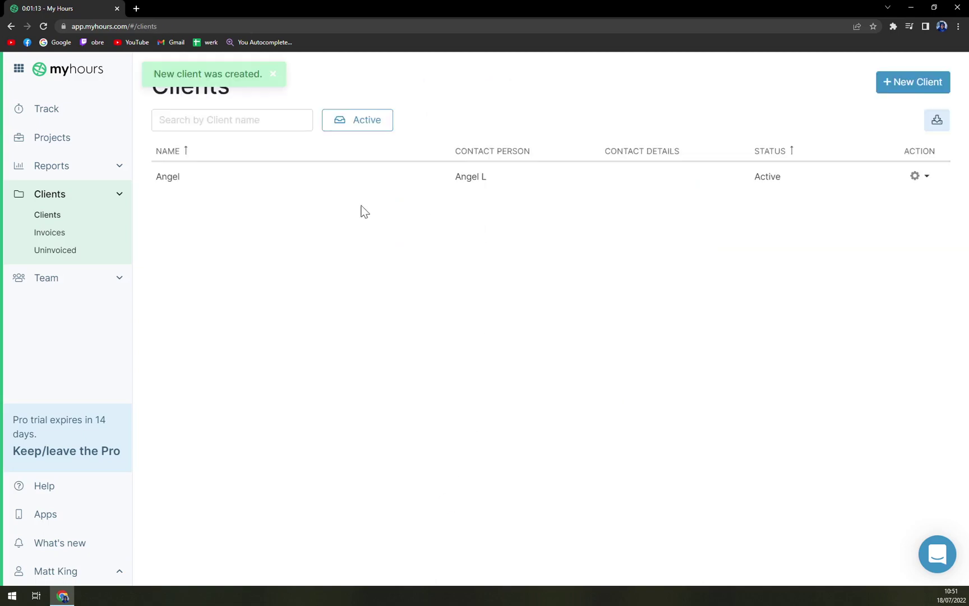
click(50, 110)
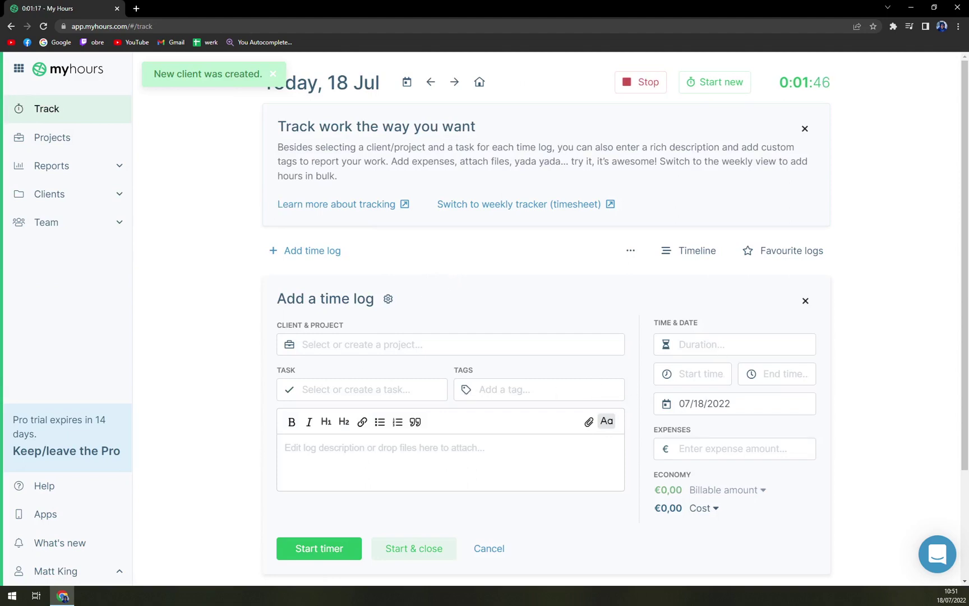
Close the entry, delete the group of three time logs, and start a blank new time log
scroll(444, 495, down, 1)
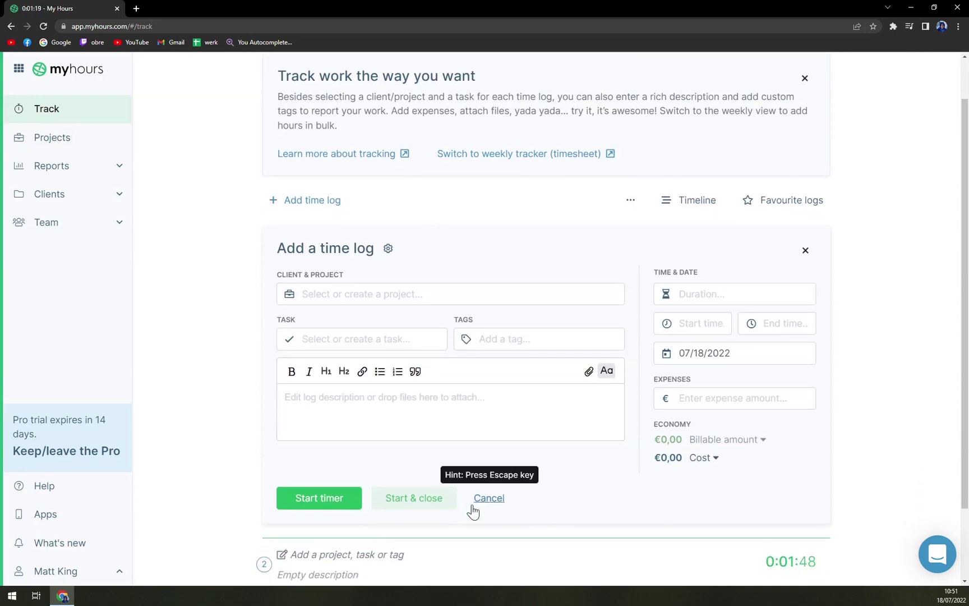
click(425, 505)
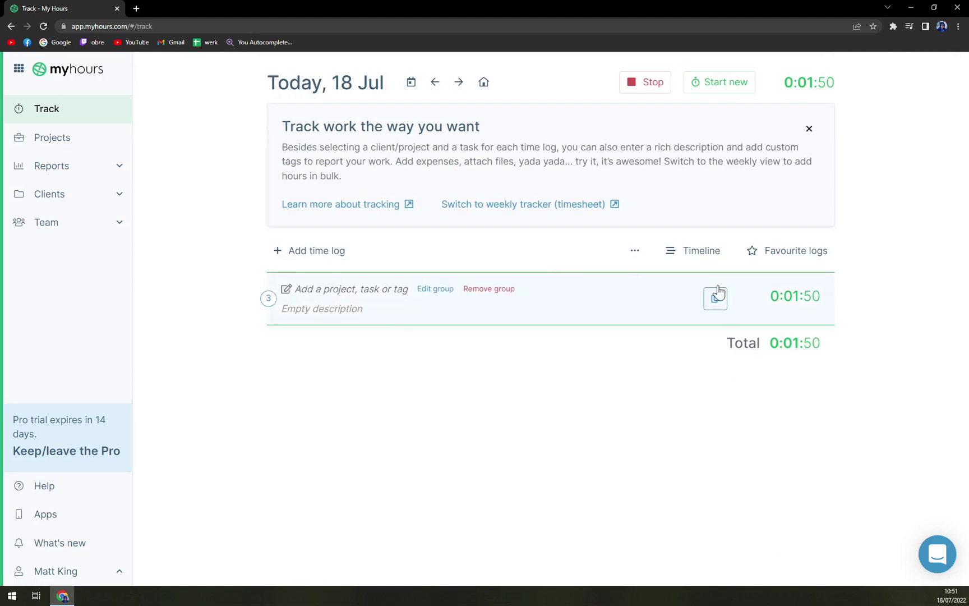
click(501, 295)
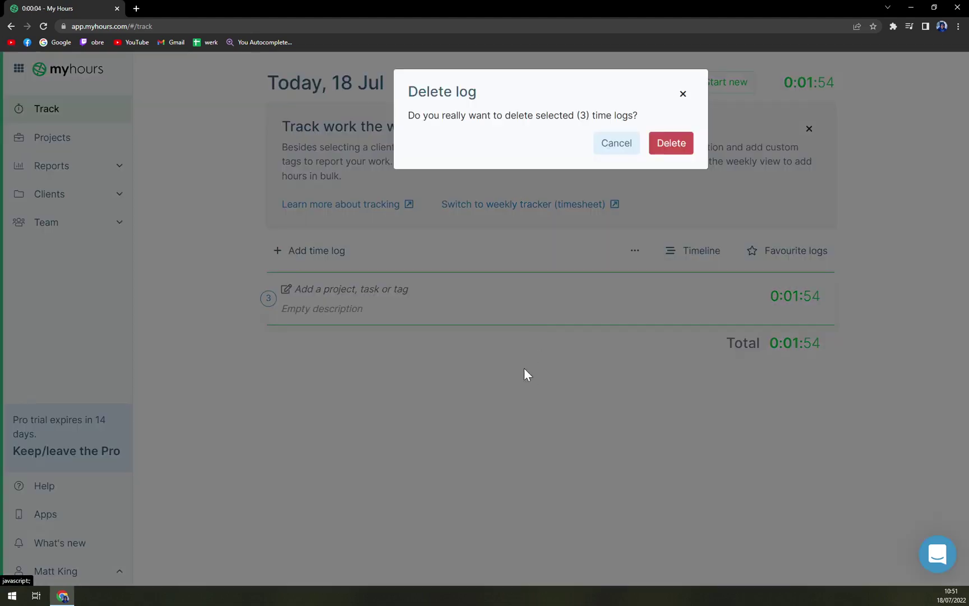
click(673, 145)
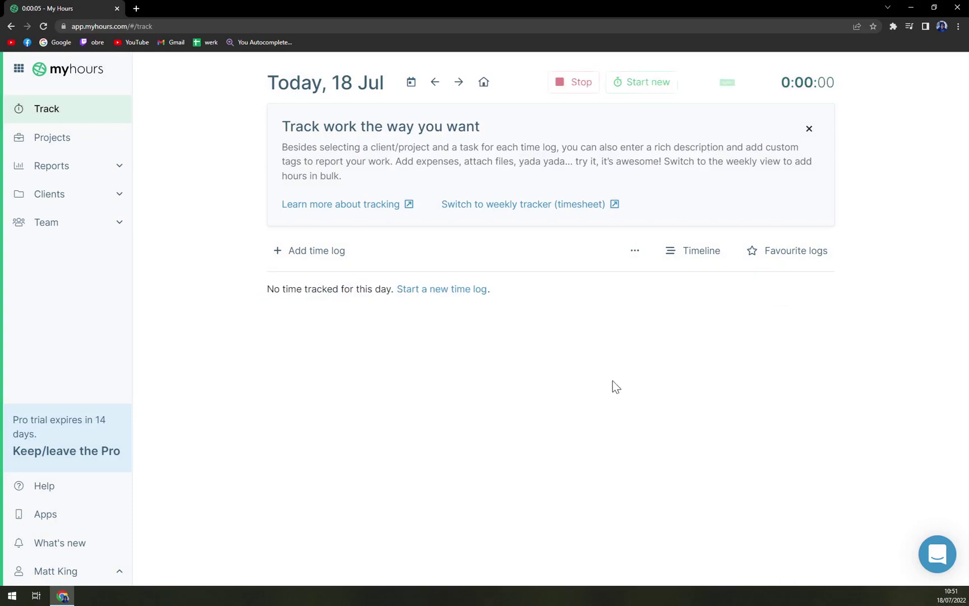
click(310, 257)
click(395, 344)
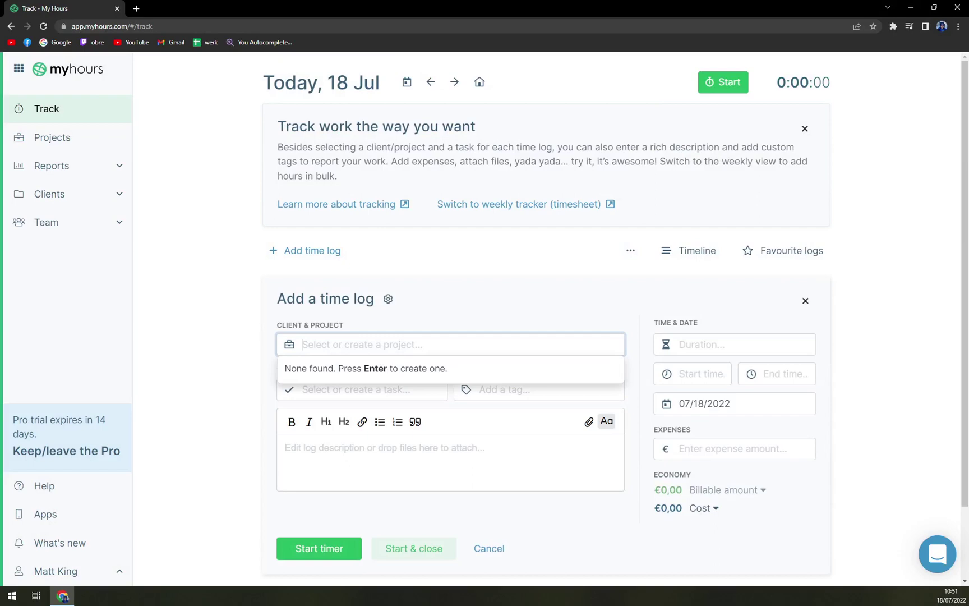
Try the time log's field settings, task and tag fields, clearing the partial tag 'abn'
click(388, 298)
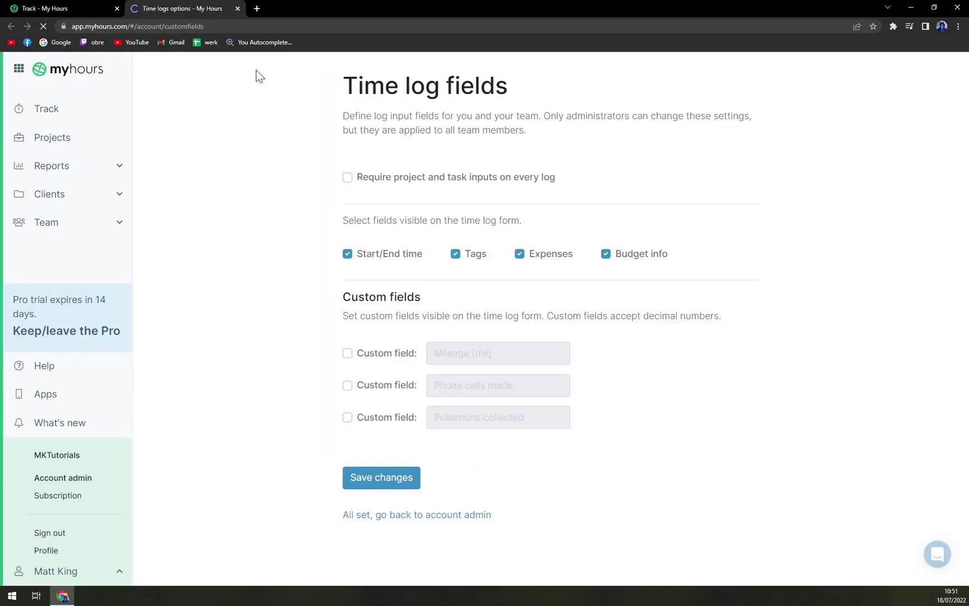
key(ctrl+w)
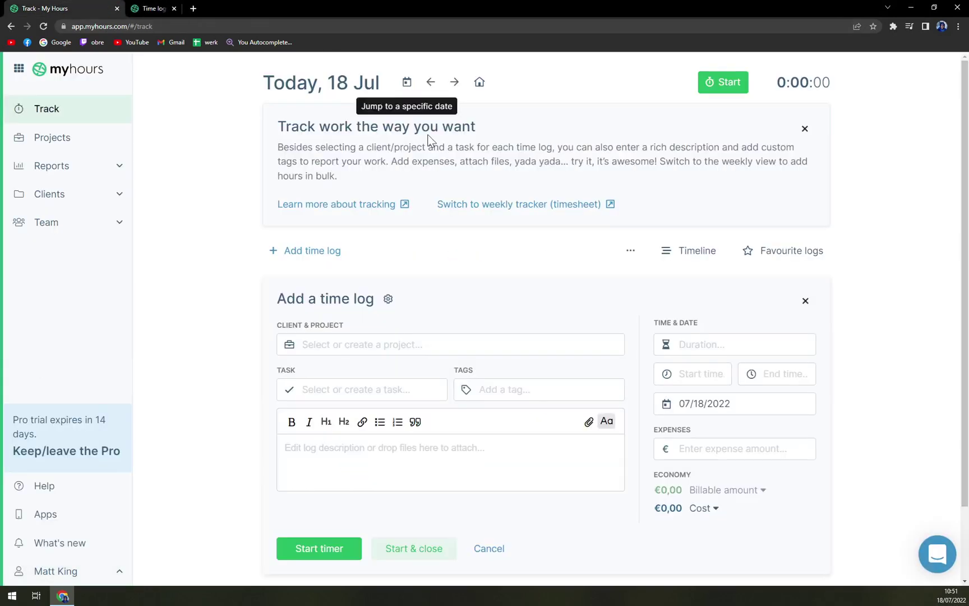
click(572, 297)
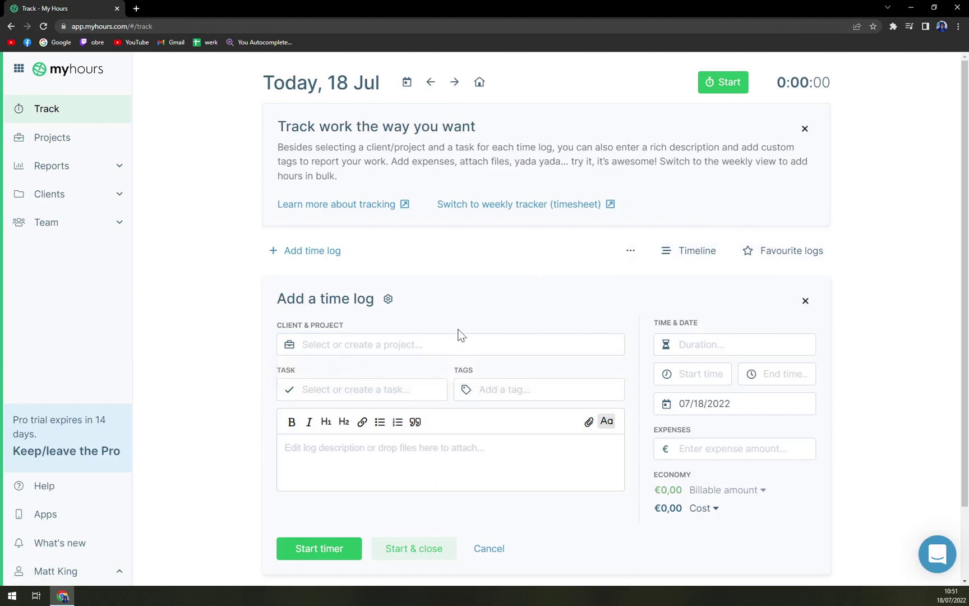
click(348, 390)
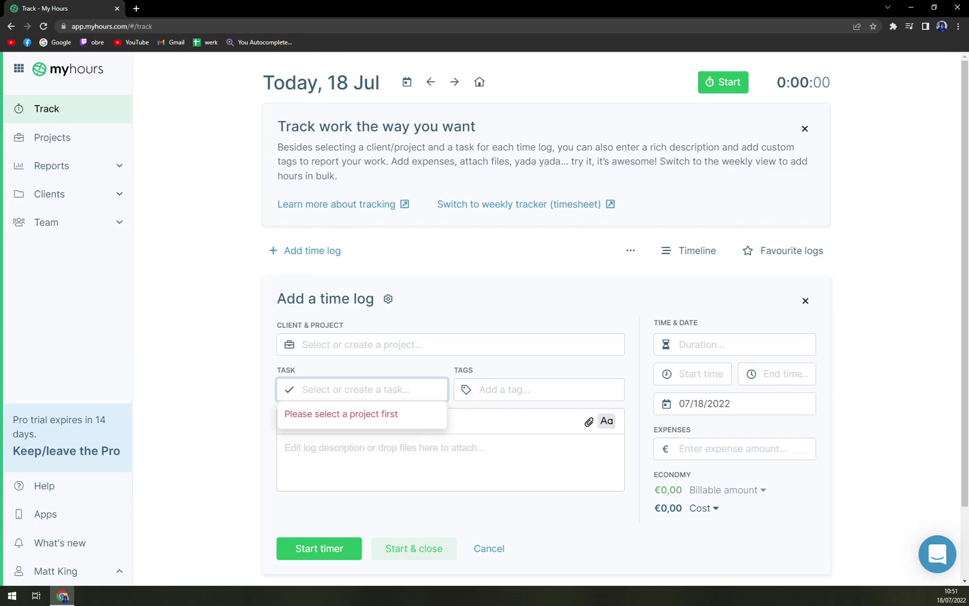
click(519, 392)
text(abn)
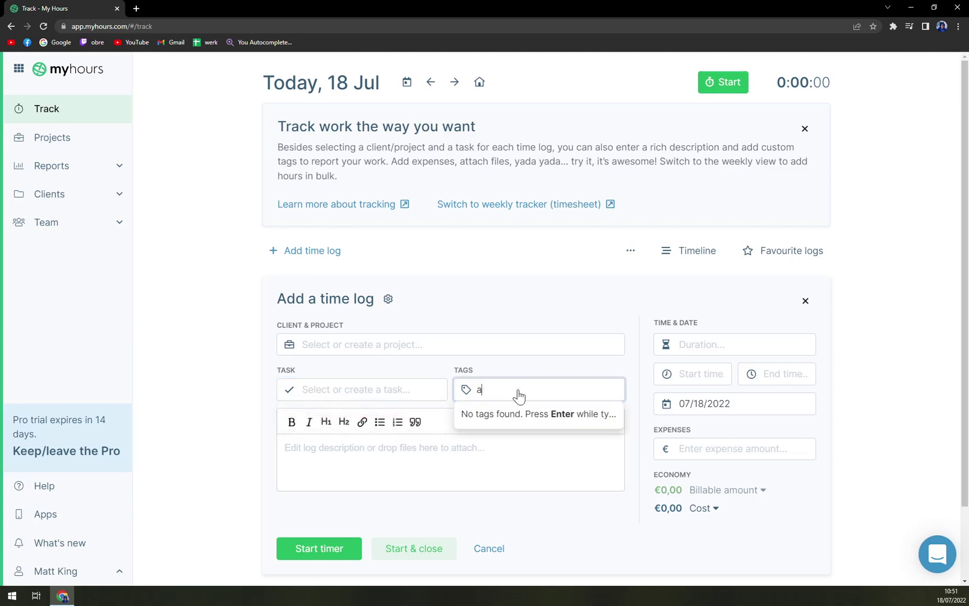
key(BackSpace)
click(520, 290)
scroll(521, 290, down, 1)
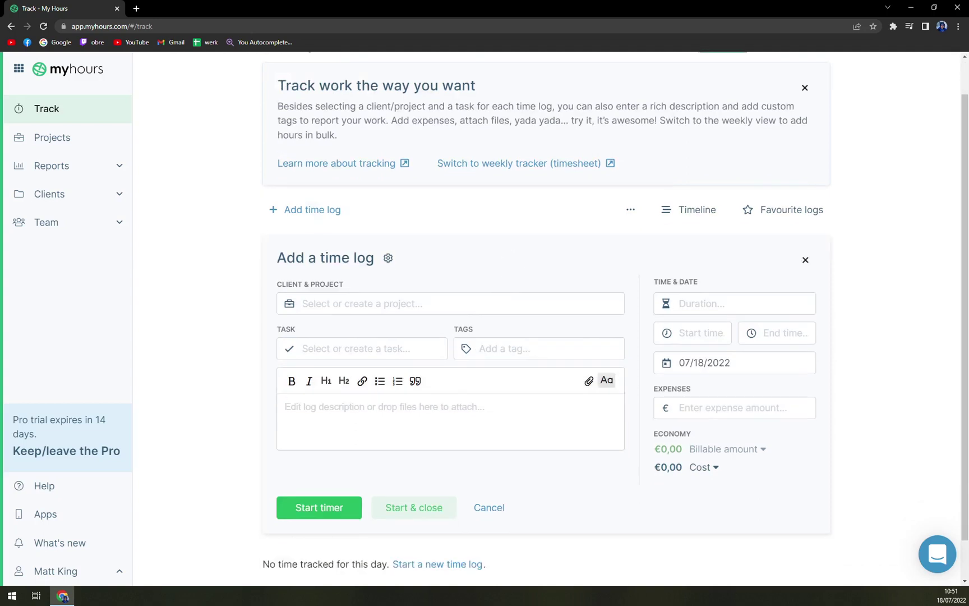
scroll(547, 336, down, 1)
Enter client 'Angel', task 'Tutorial' and tag 'tutorial' on the time log
click(359, 260)
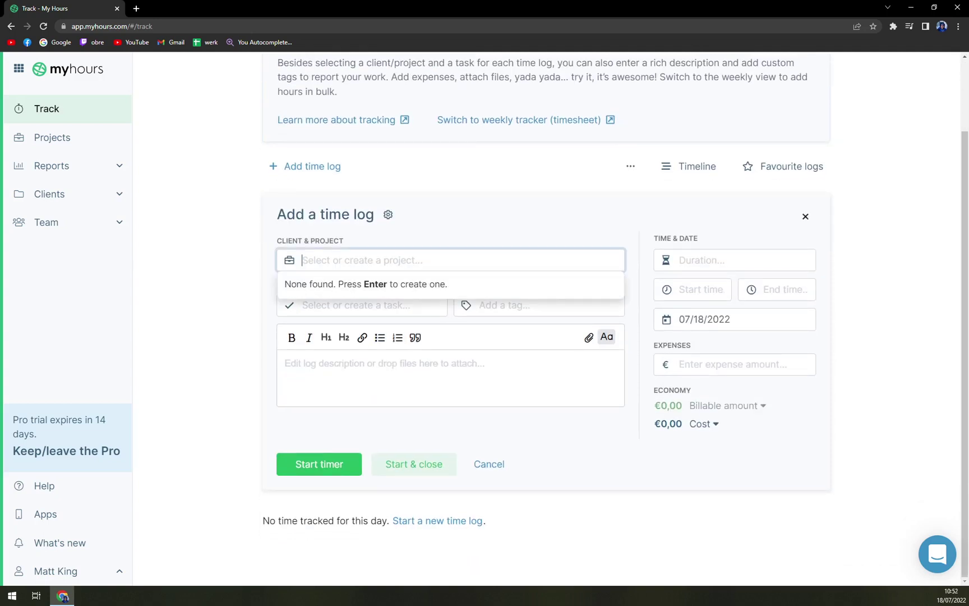
text(Angel)
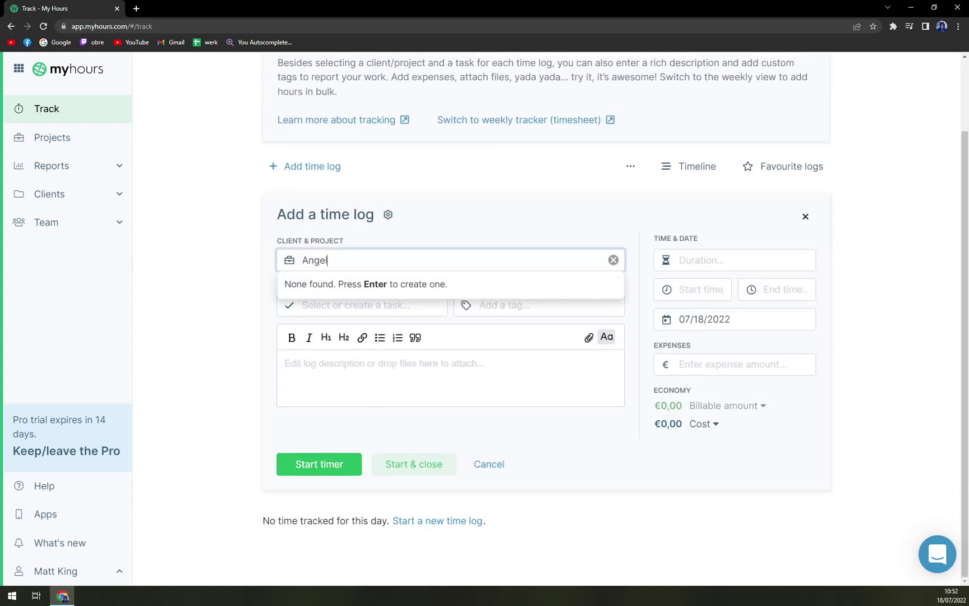
key(Tab)
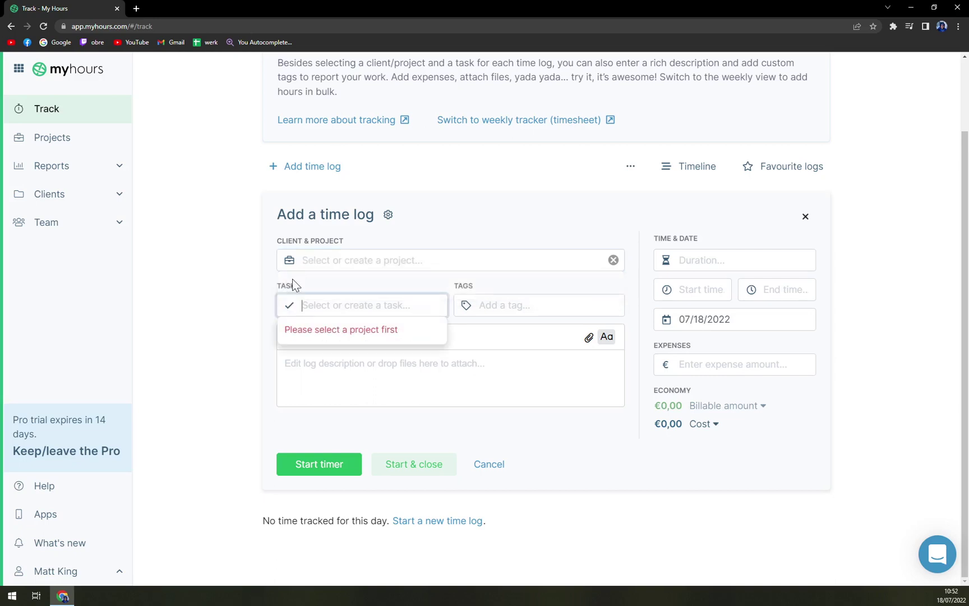
text(Tutorial)
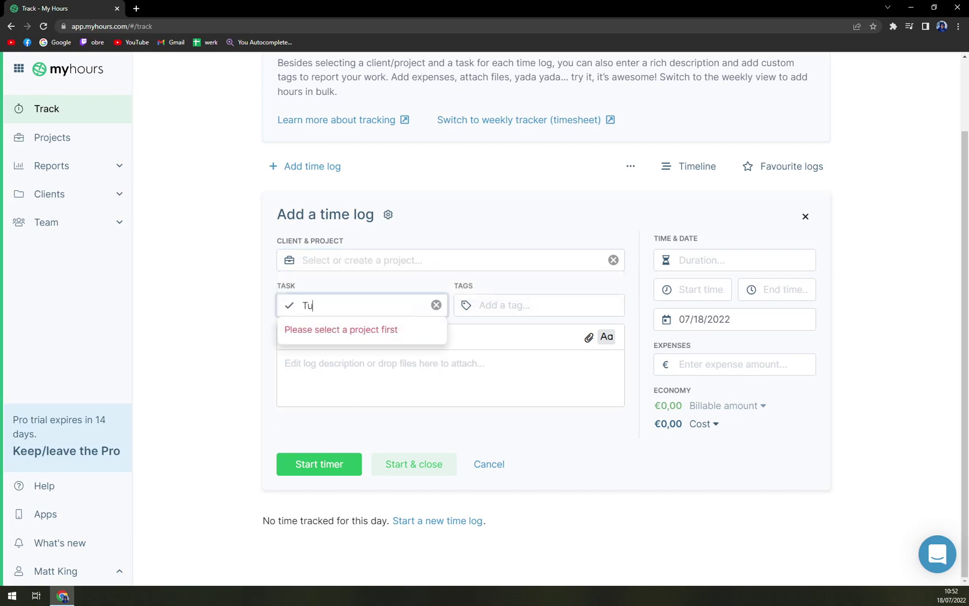
key(Tab)
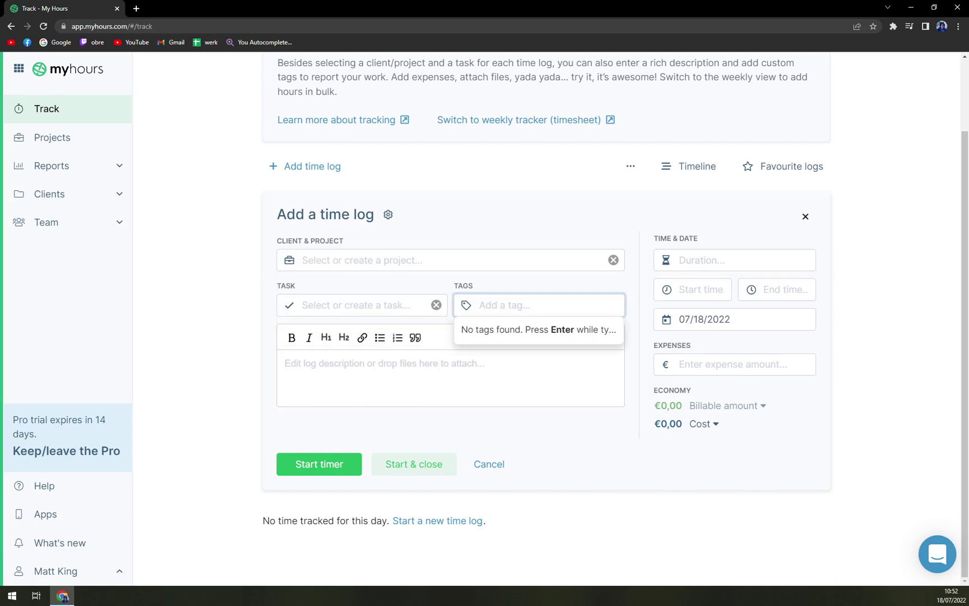
text(tutorial)
key(Tab)
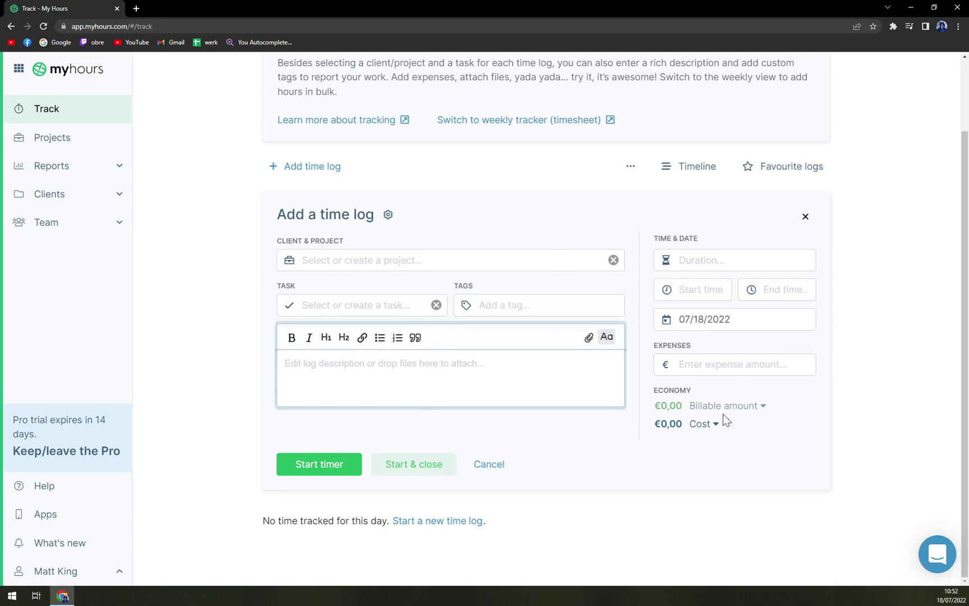
Adjust the expense amount by a few cents, then clear it and move to the duration field
click(800, 365)
click(804, 368)
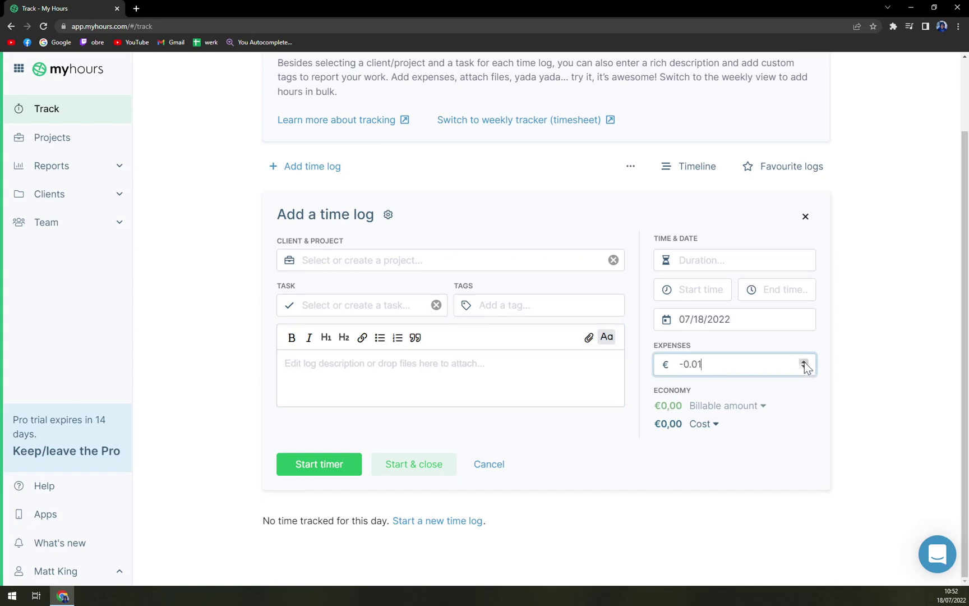
click(804, 362)
click(804, 362)
click(804, 362)
click(804, 362)
drag(701, 364, 649, 364)
key(BackSpace)
click(734, 260)
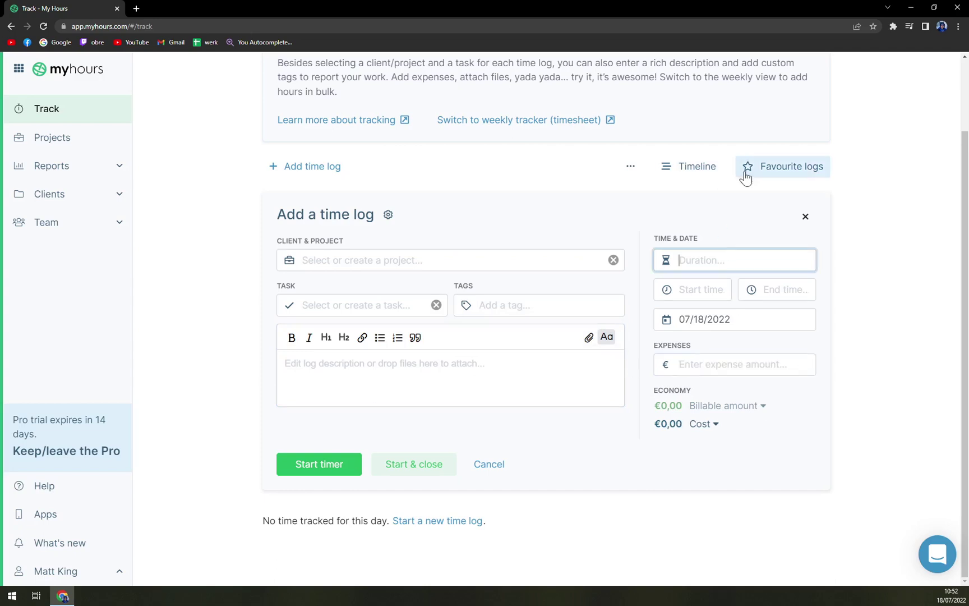
Start the timer for the new log and go to the Apps page
click(337, 464)
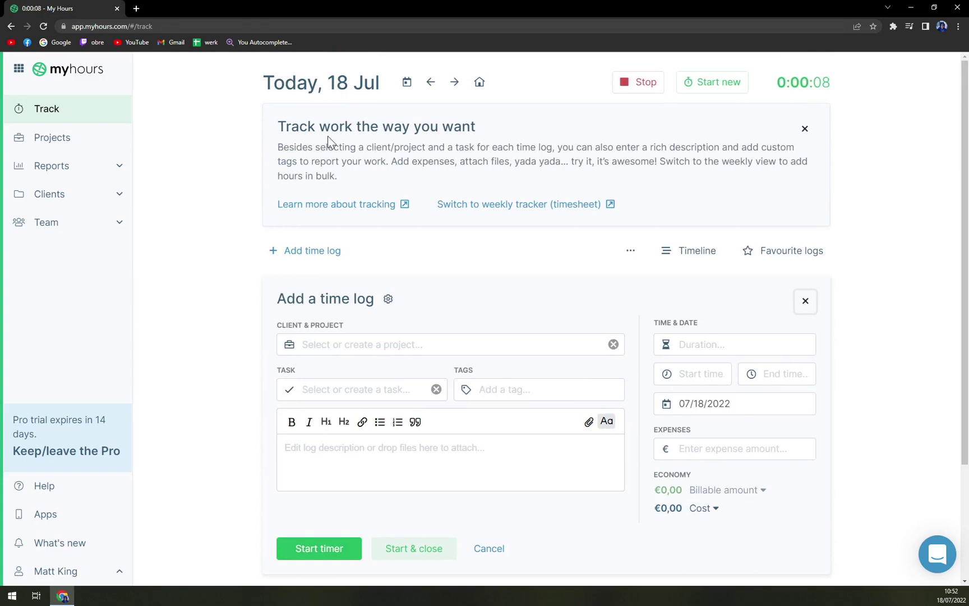
scroll(355, 190, down, 3)
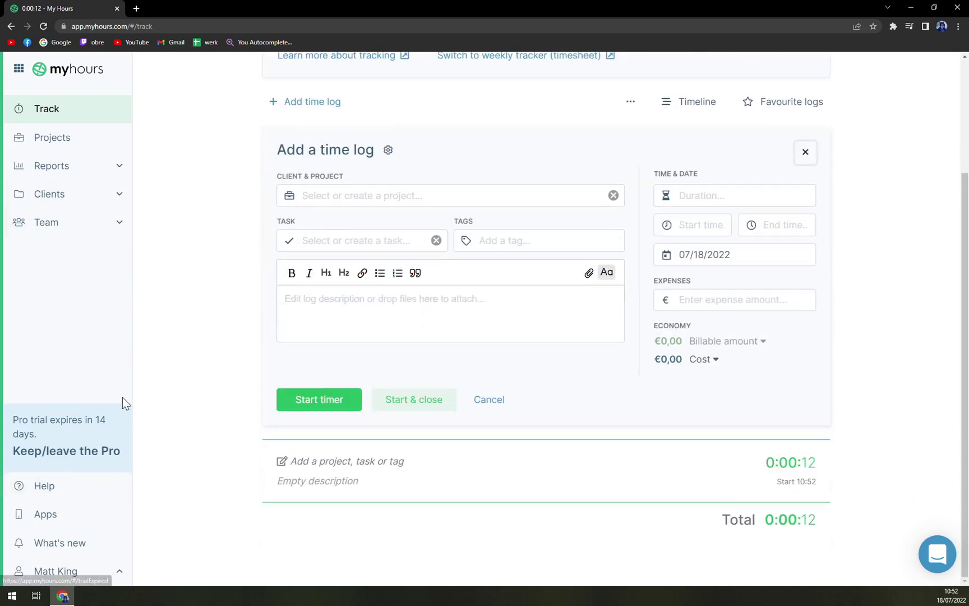
drag(85, 419, 95, 426)
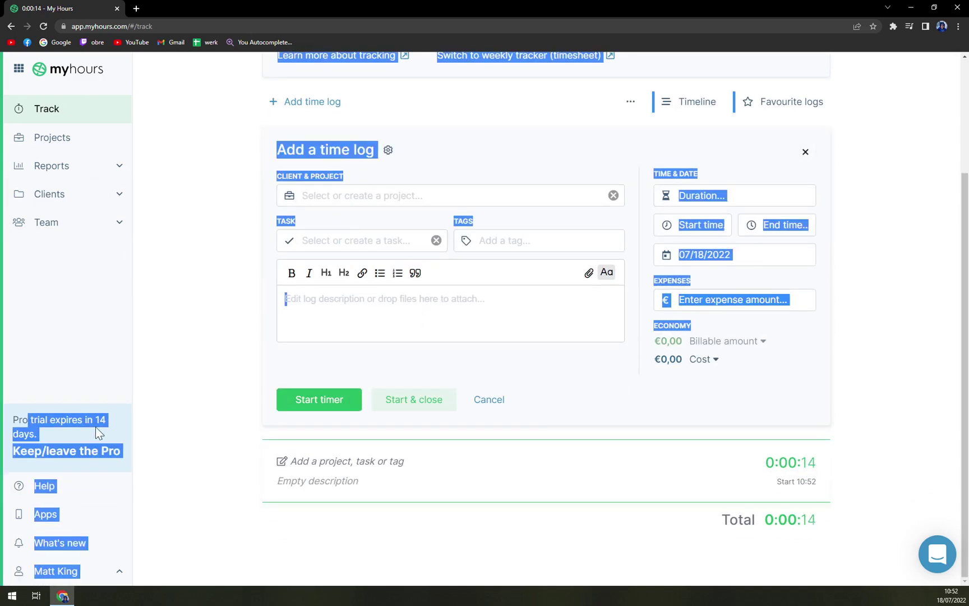
click(116, 428)
View the My hours API documentation from Apps, then return to the Track page
click(56, 516)
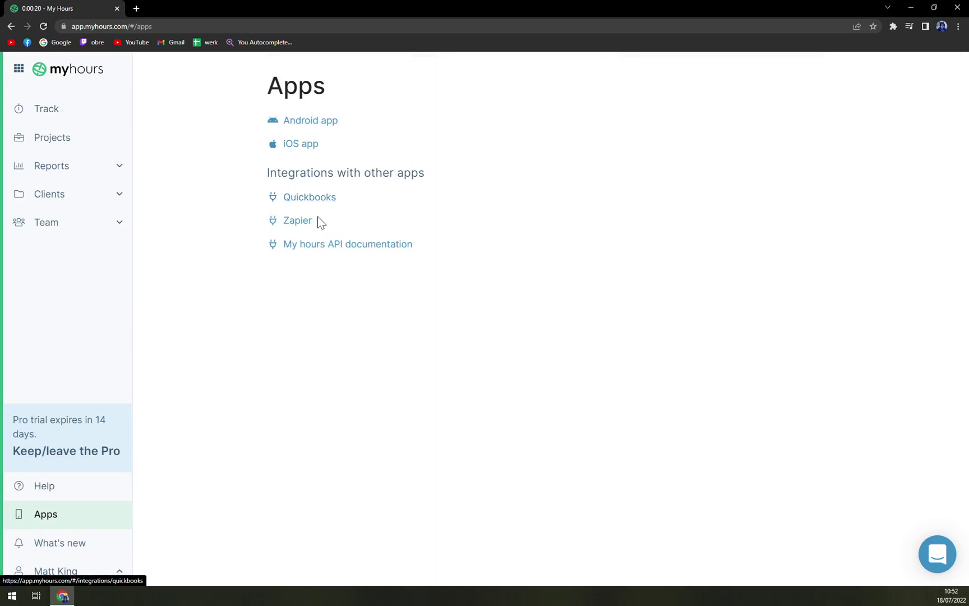
click(340, 253)
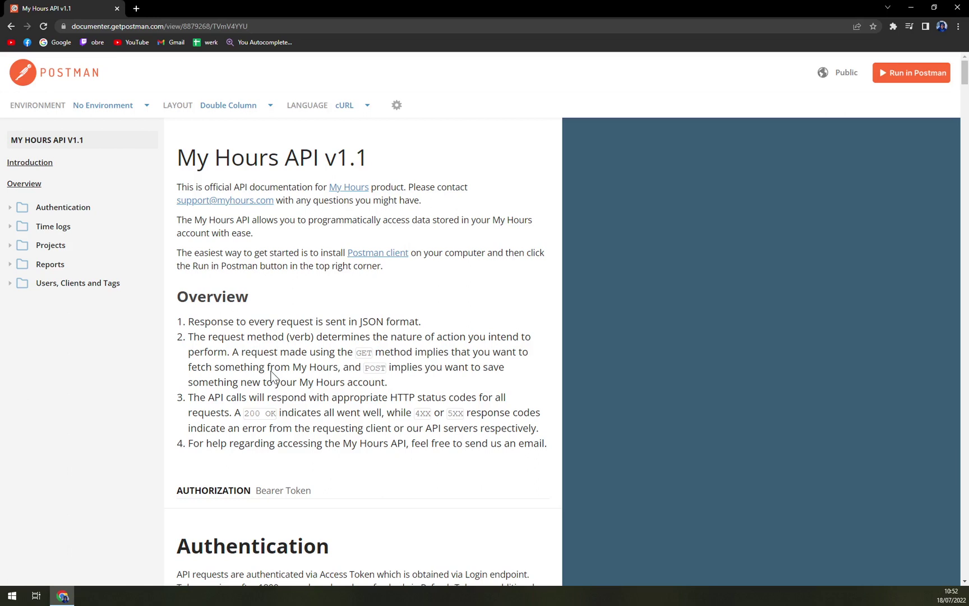
click(10, 27)
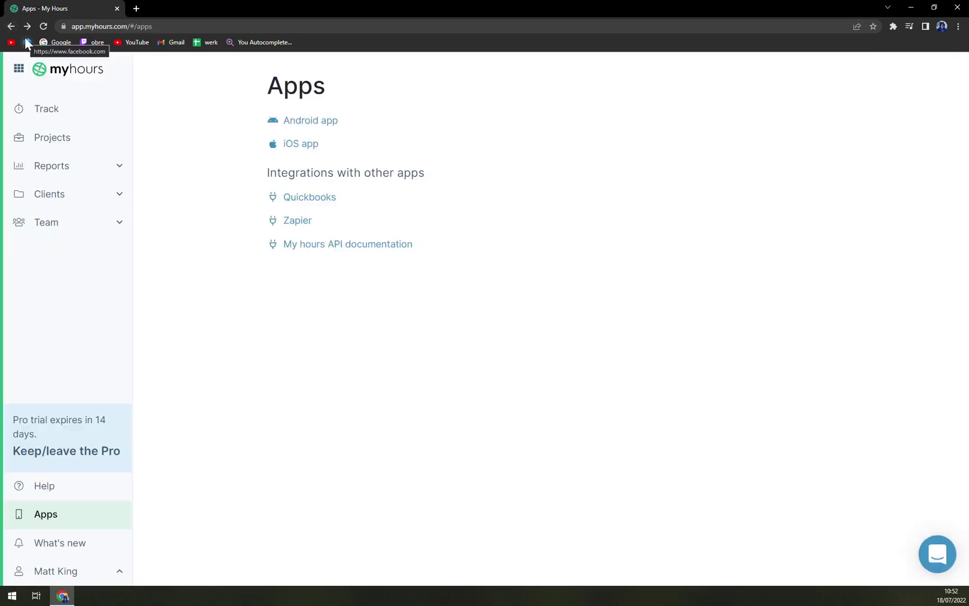
click(62, 112)
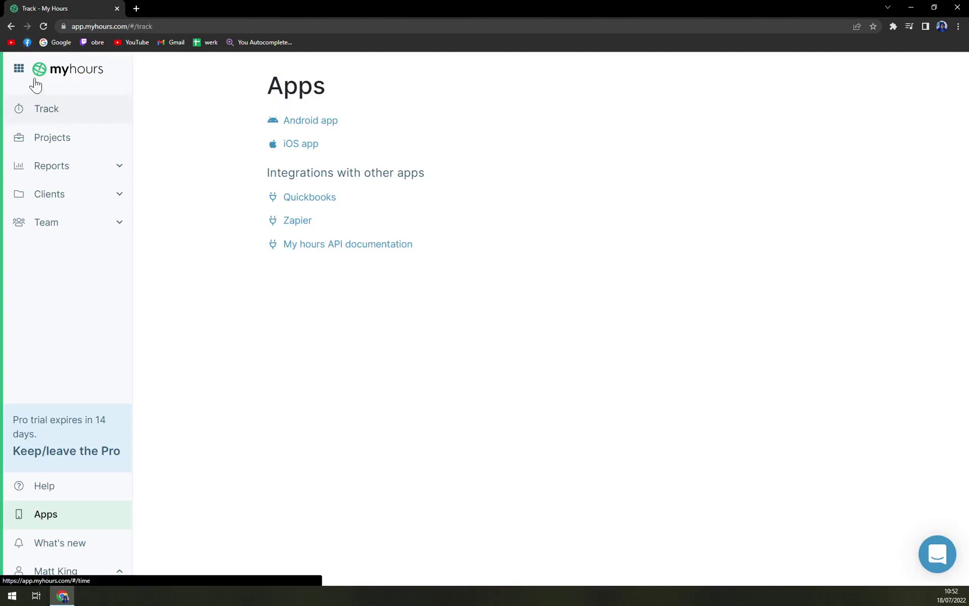
click(19, 69)
click(185, 167)
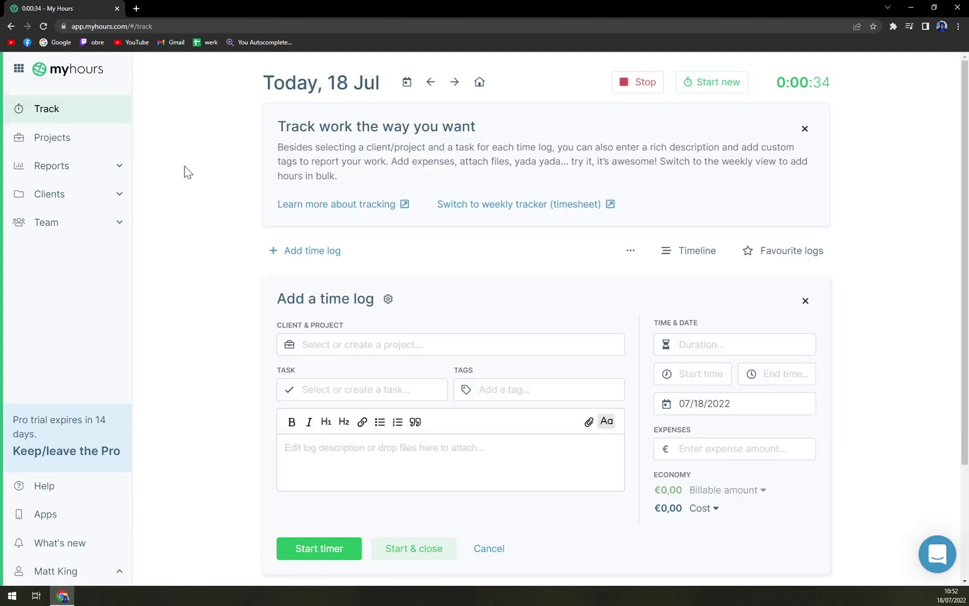